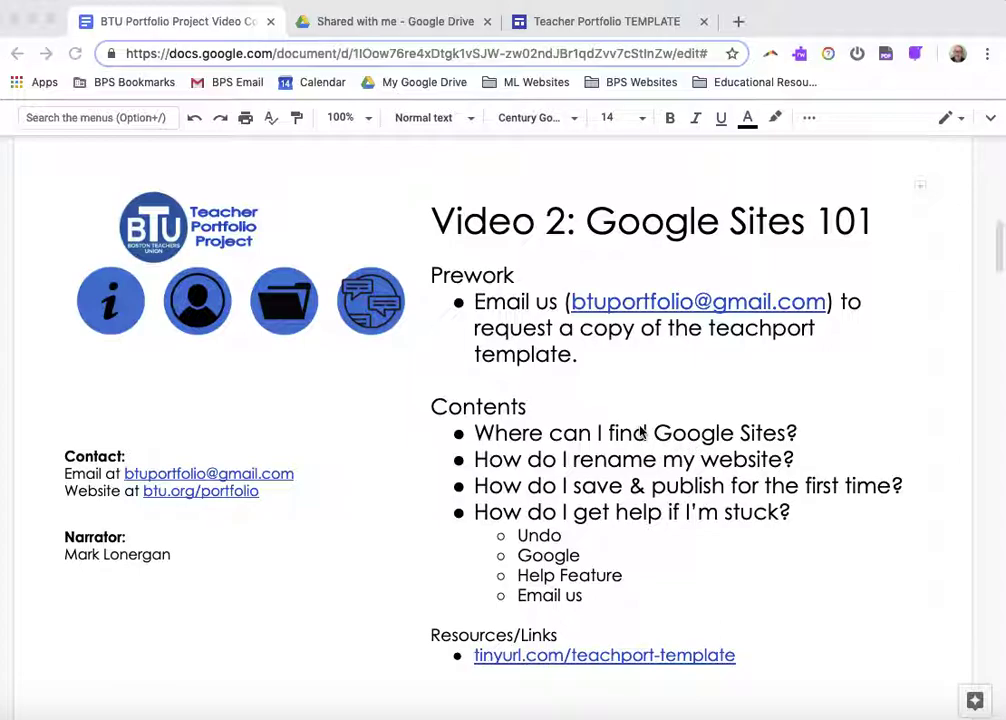
Go to My Drive in Google Drive and bring up the Google apps list
left_click(388, 26)
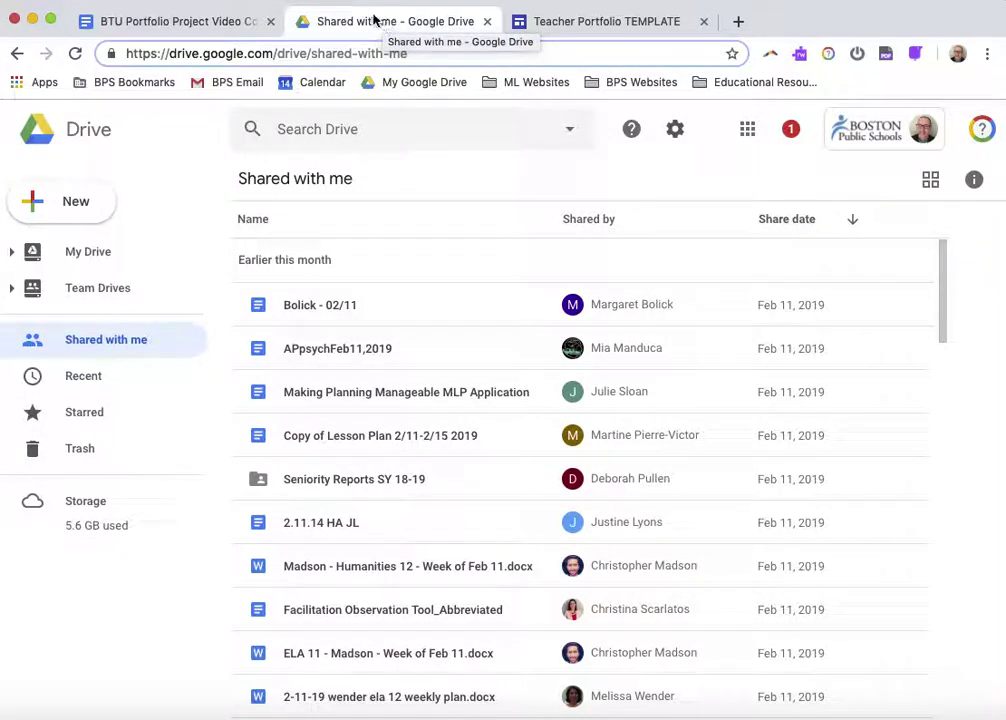
left_click(92, 248)
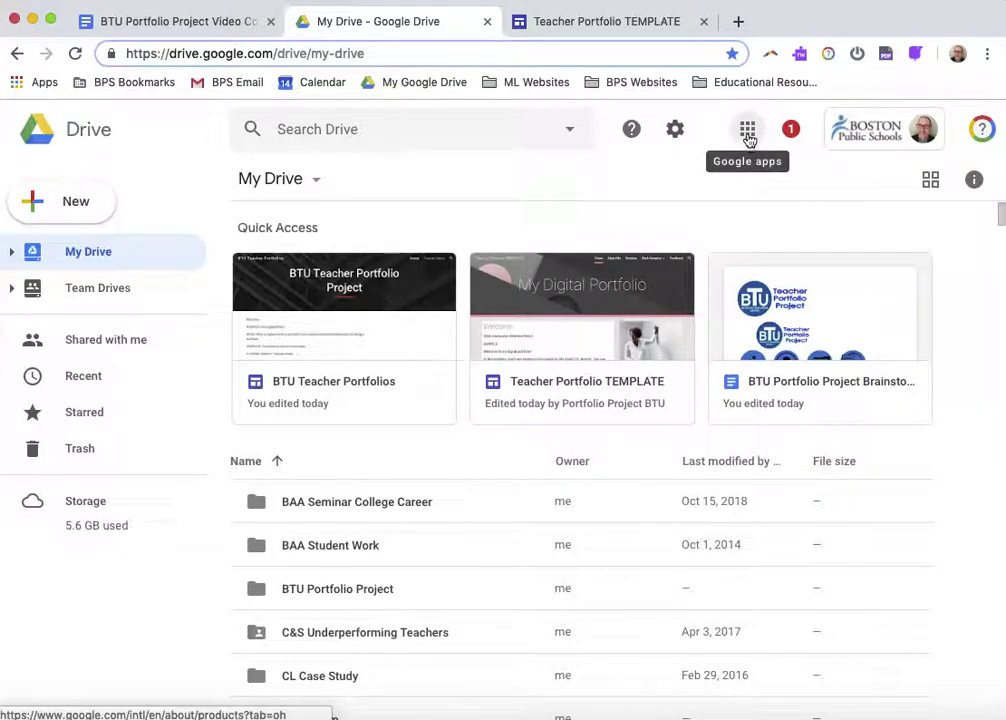
left_click(748, 135)
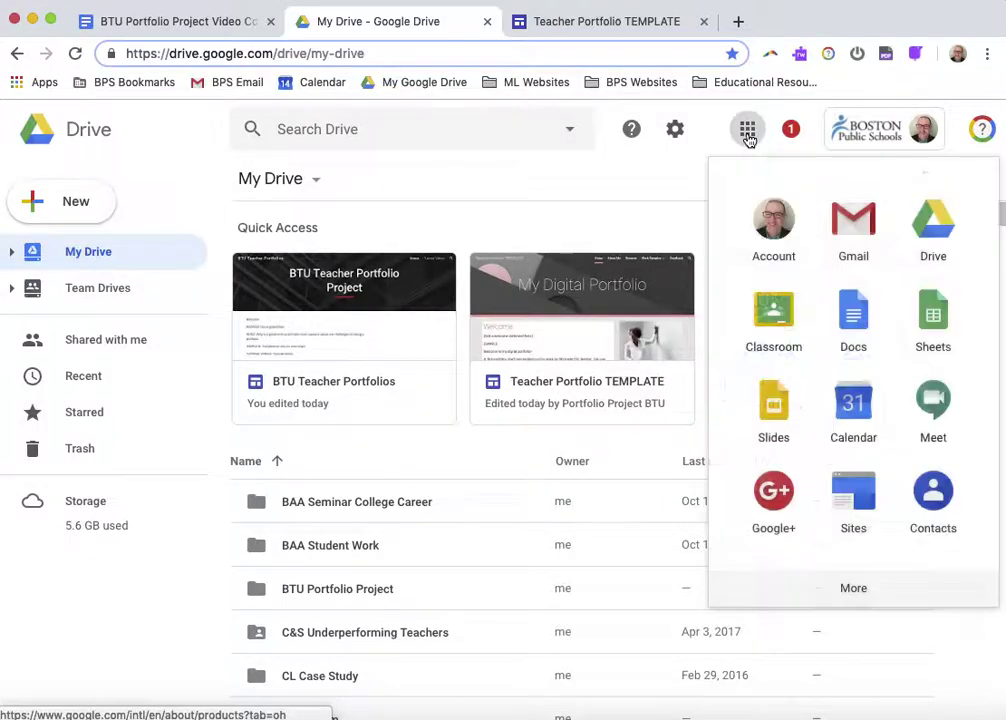
Find Sites in the Google apps panel and launch it in a new tab
scroll(850, 400, "down", 1)
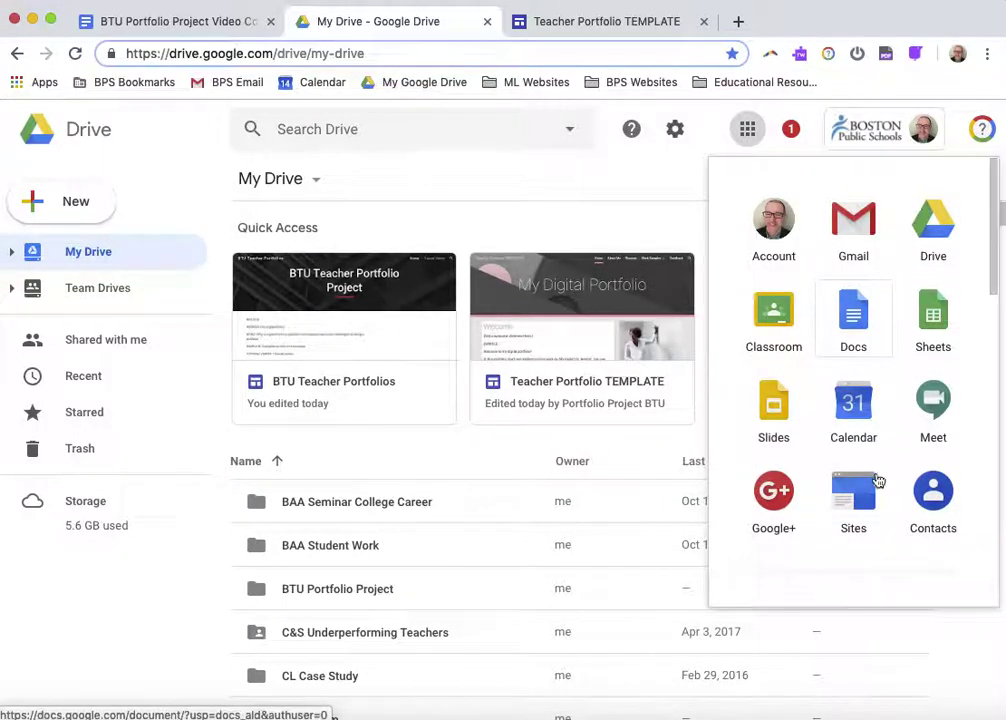
scroll(879, 487, "down", 3)
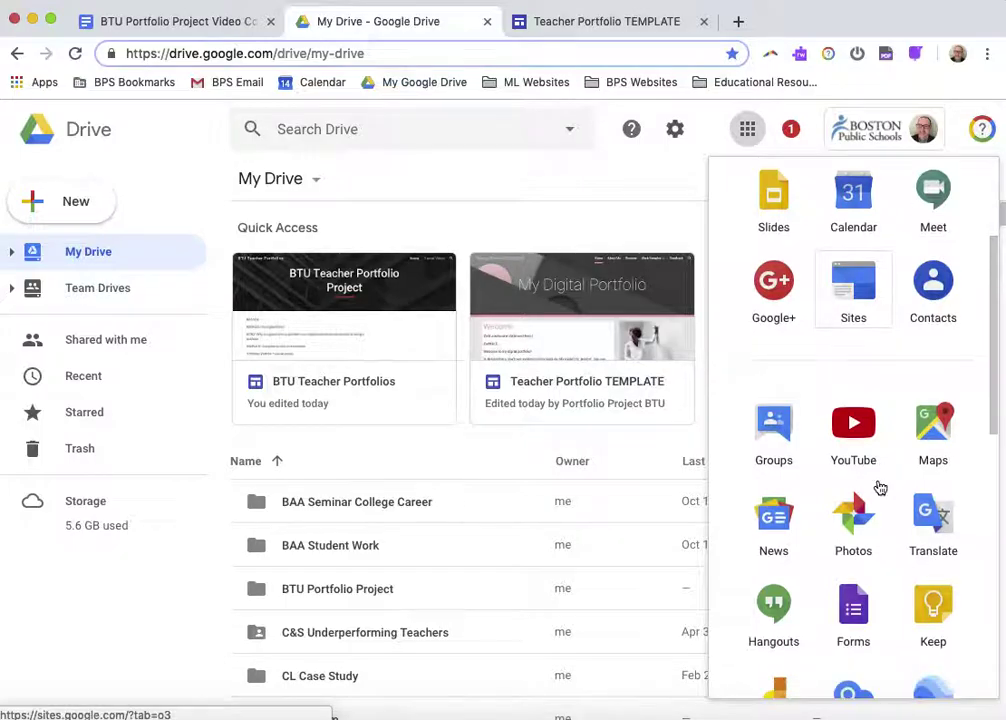
scroll(879, 487, "down", 5)
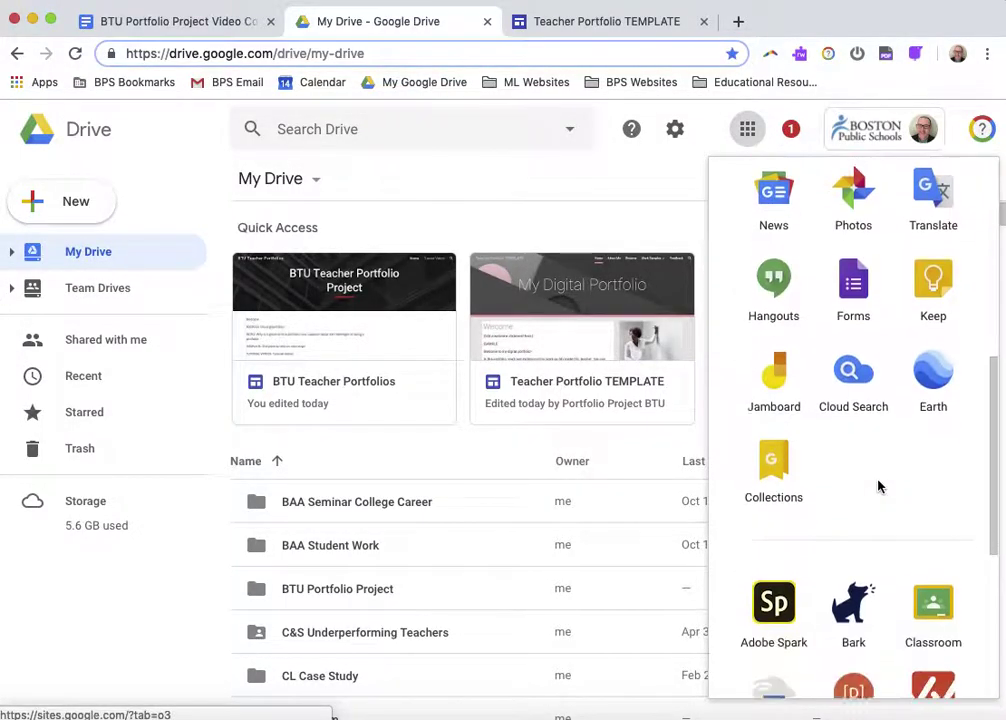
scroll(879, 487, "up", 7)
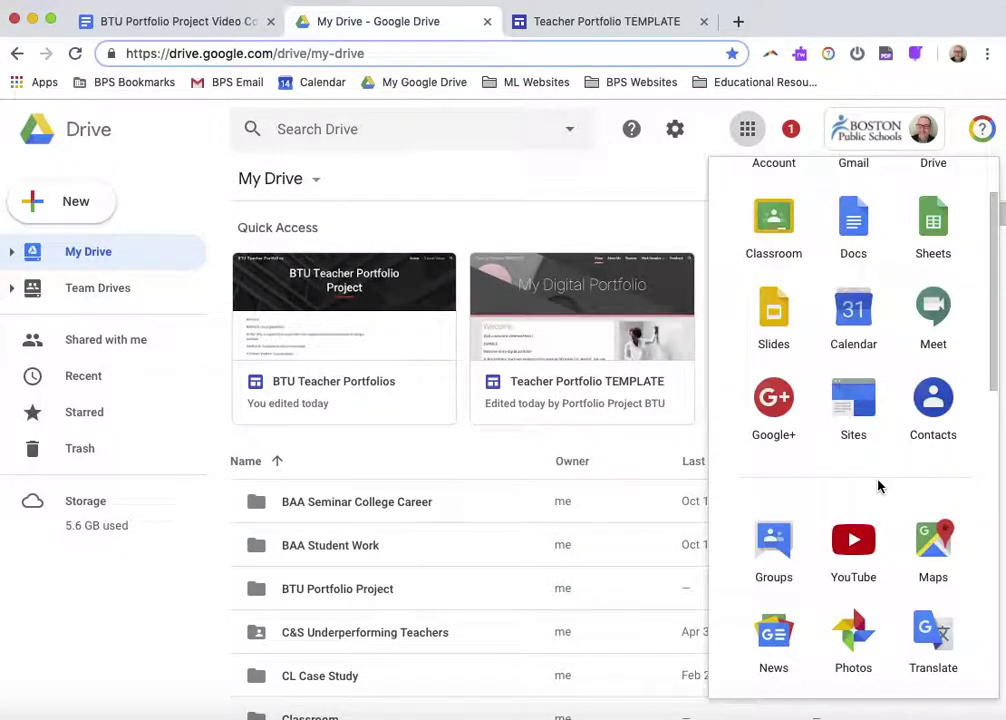
scroll(851, 440, "up", 1)
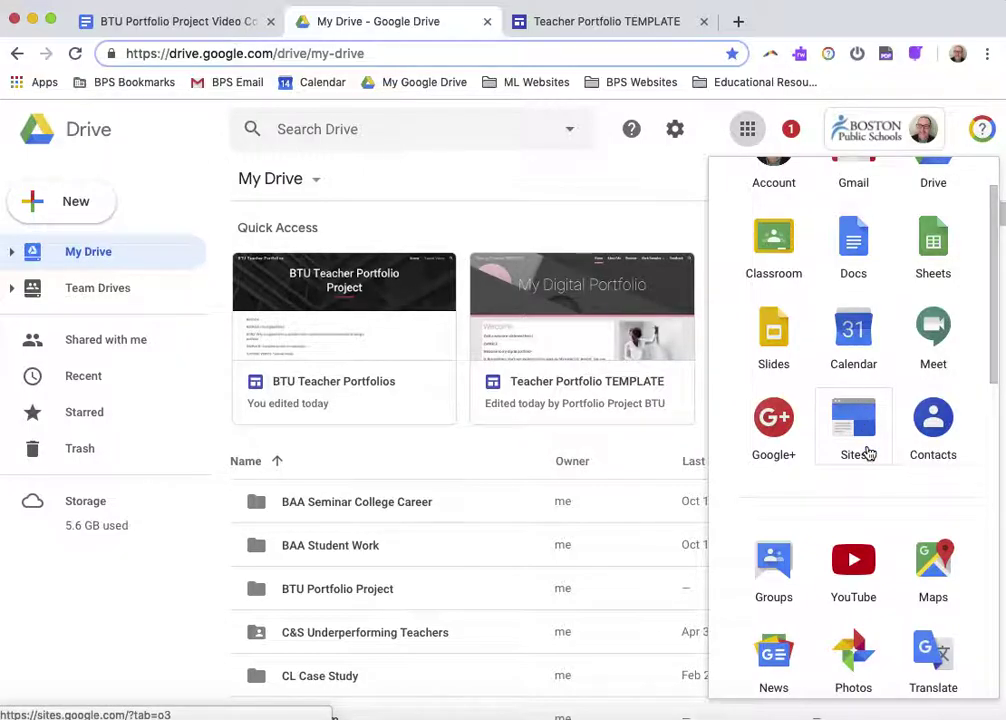
scroll(869, 453, "down", 5)
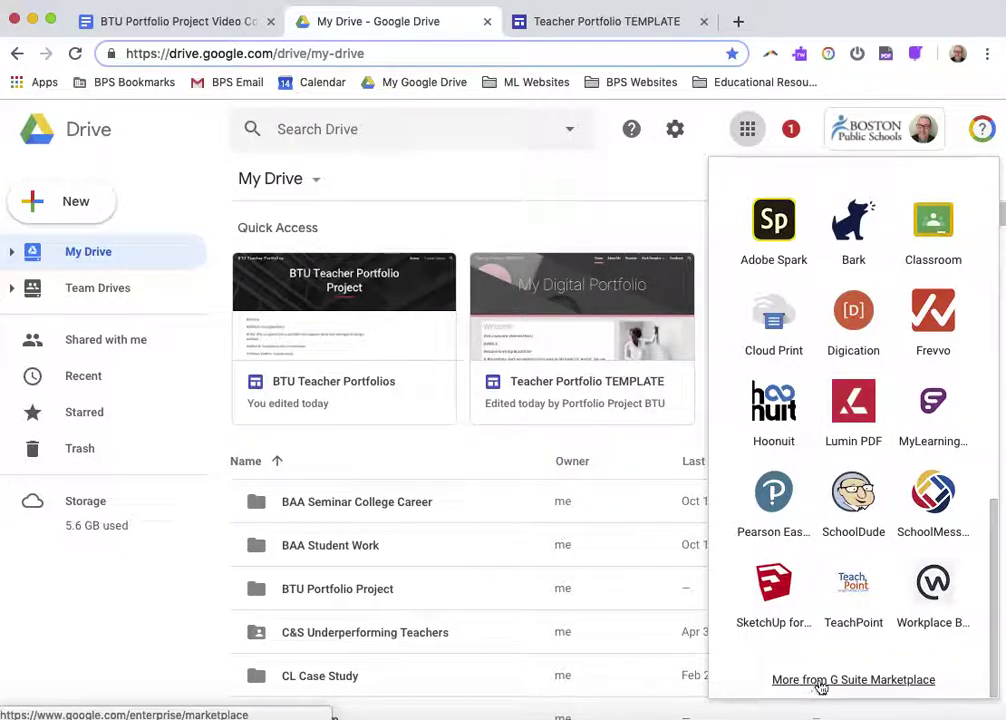
scroll(878, 465, "up", 3)
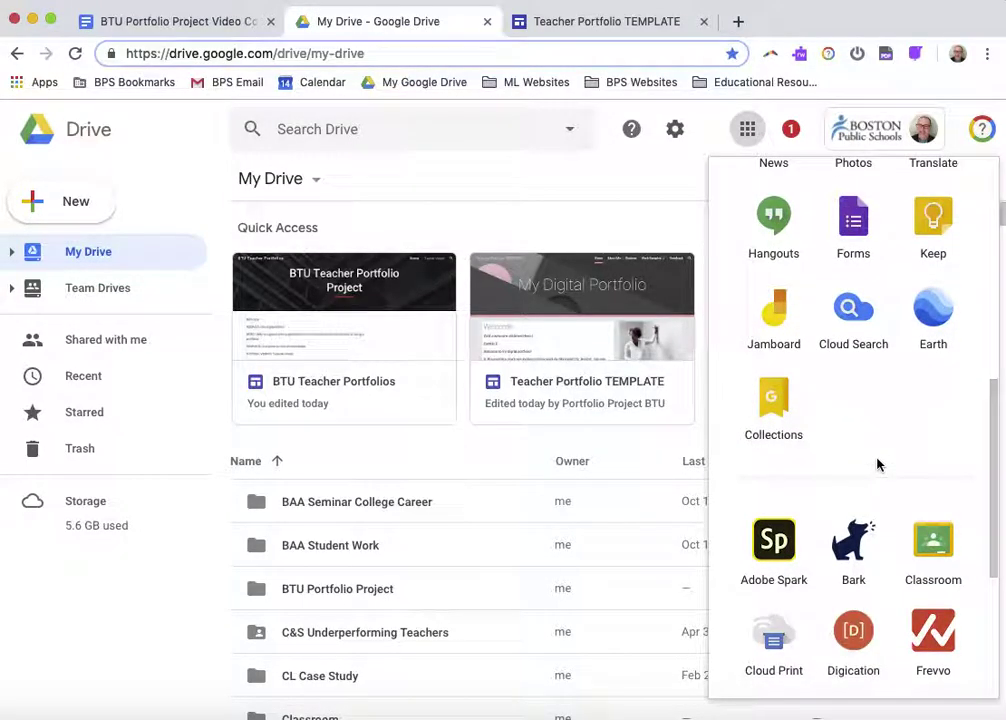
scroll(877, 464, "up", 4)
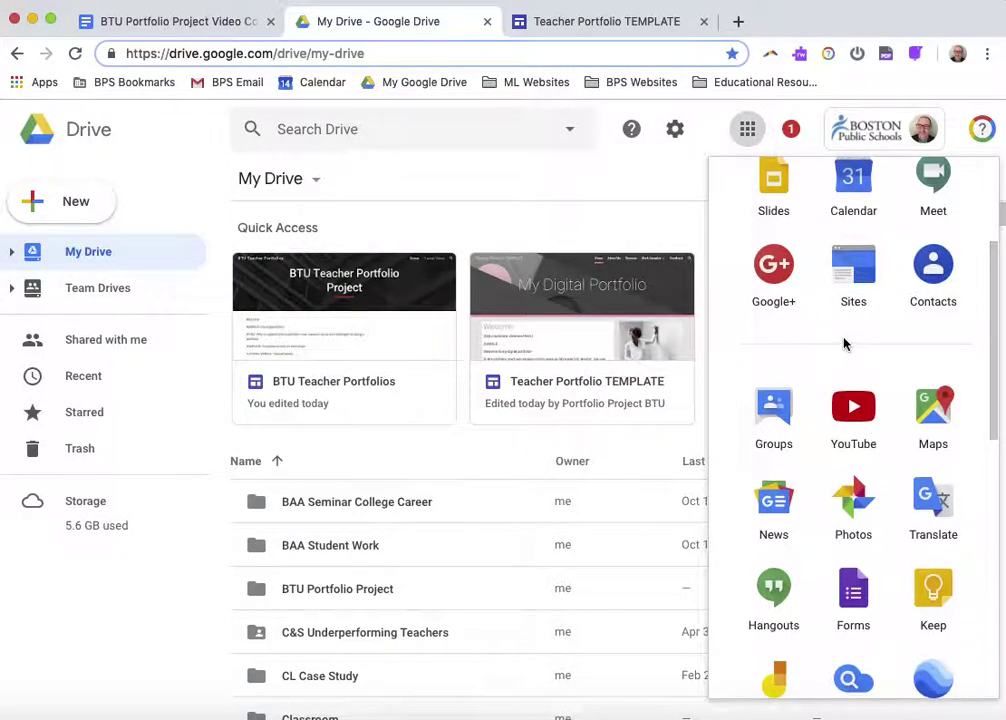
scroll(848, 340, "up", 2)
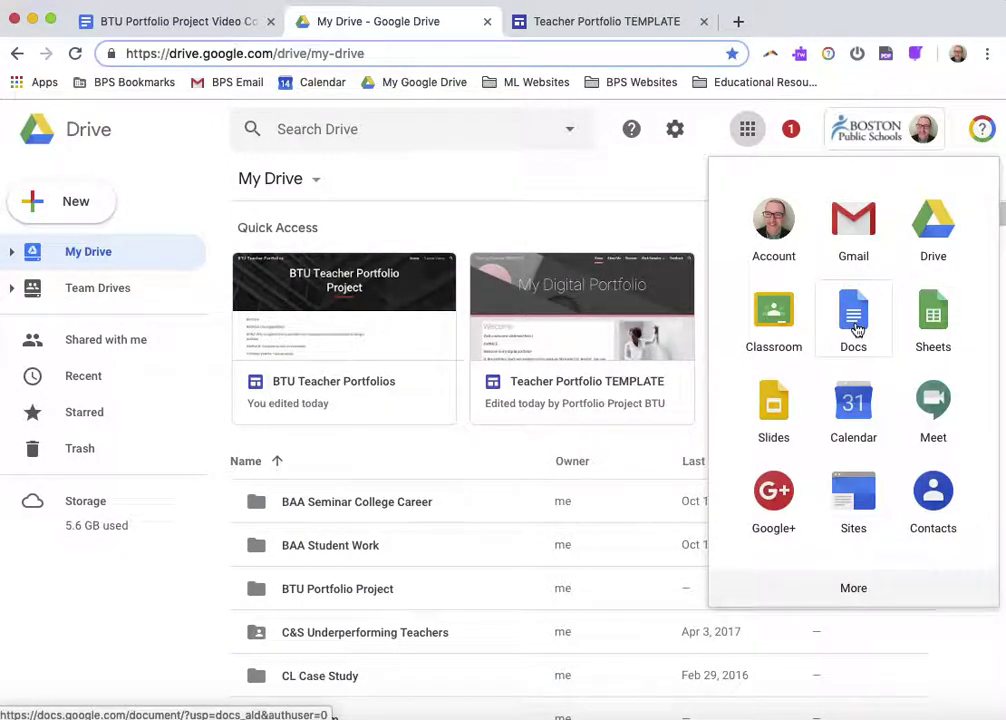
scroll(854, 490, "down", 1)
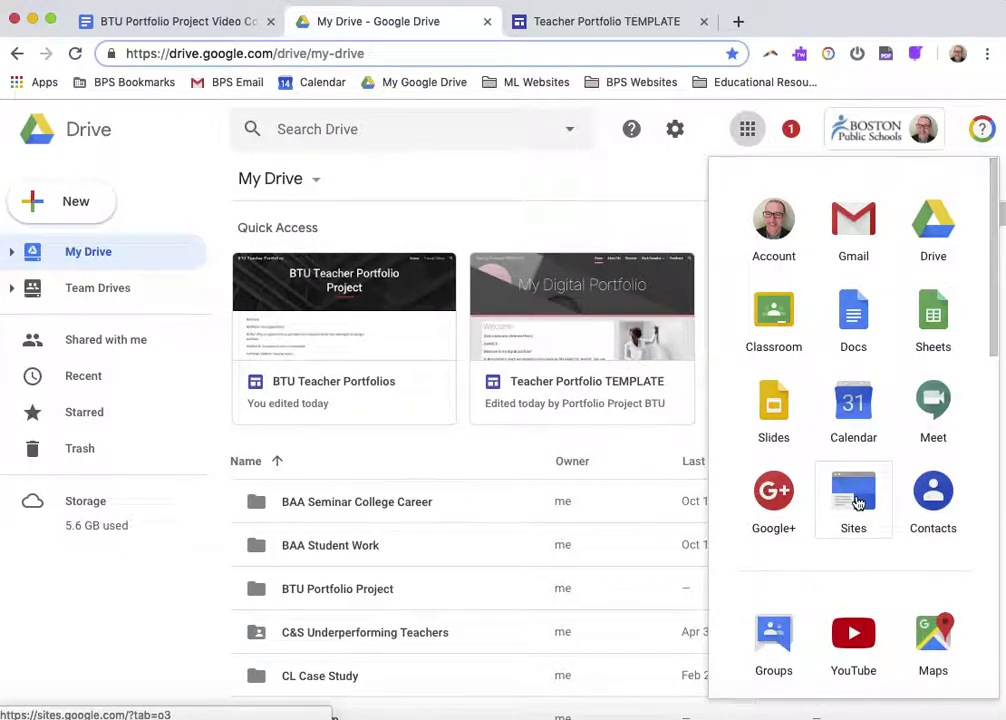
left_click(854, 497)
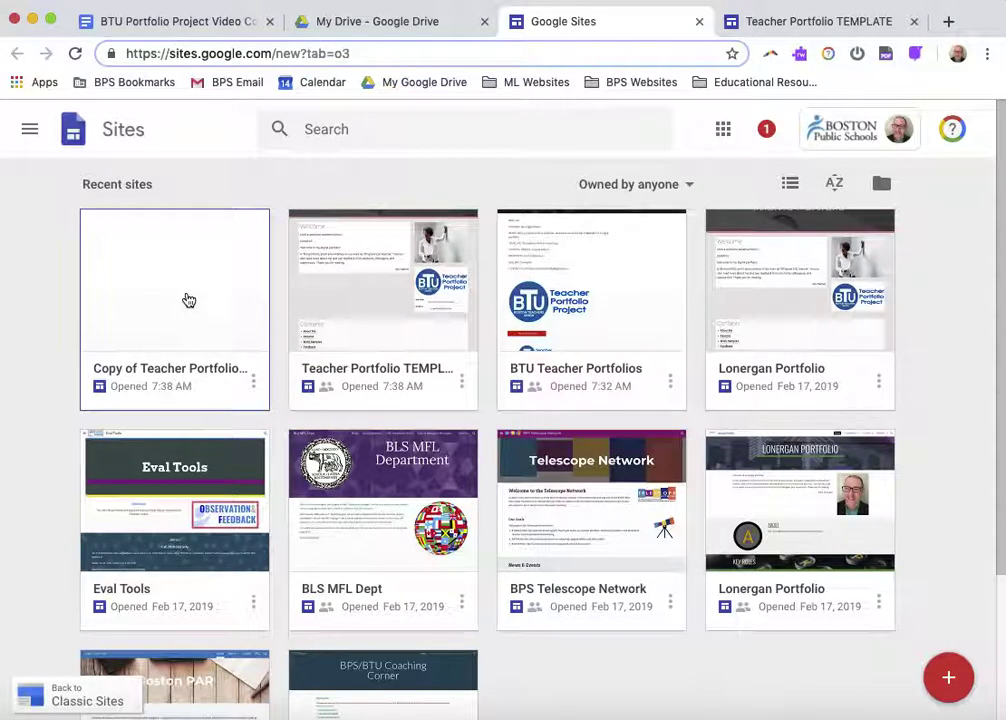
Open the Copy of Teacher Portfolio site for editing and close the duplicate TEMPLATE tab
left_click(188, 300)
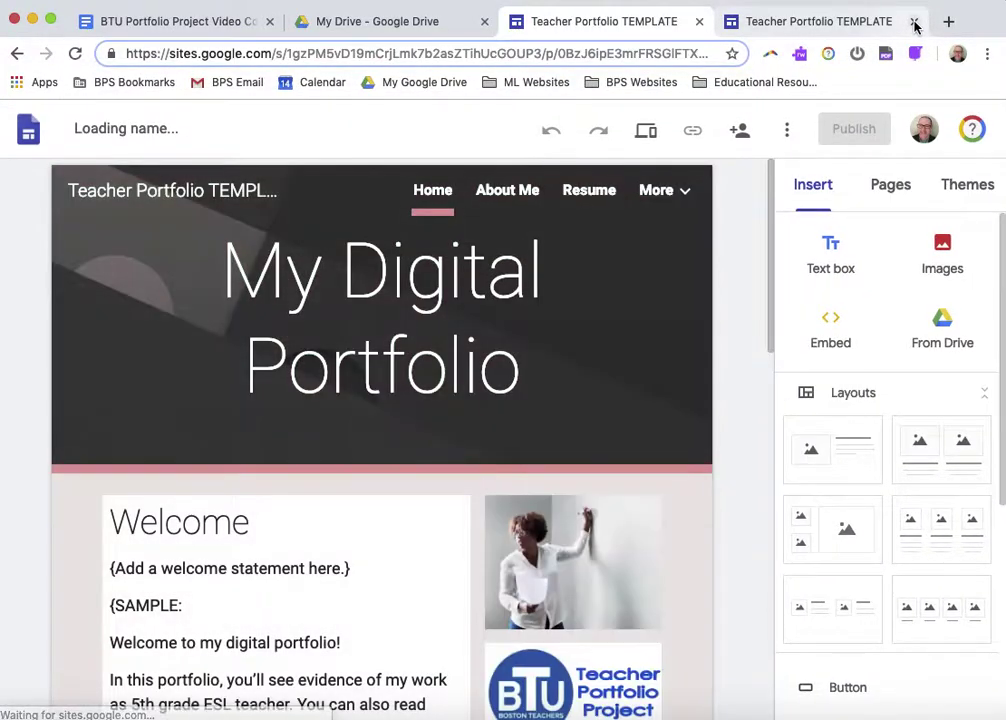
left_click(913, 22)
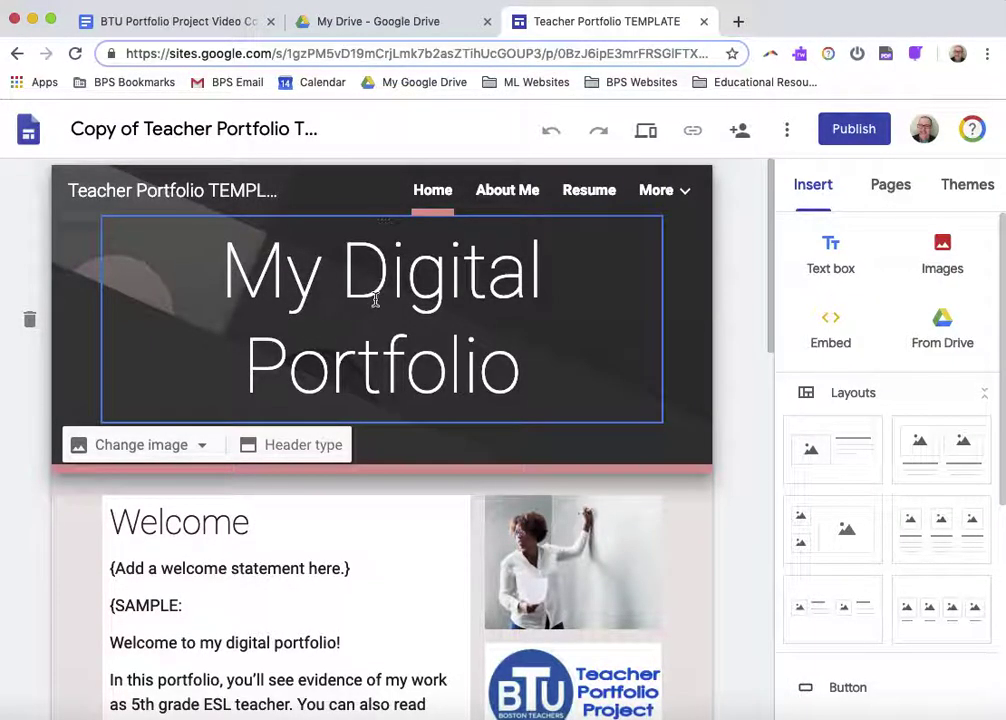
Replace 'My' in the header title with the owner's first name plus 's
triple_click(413, 283)
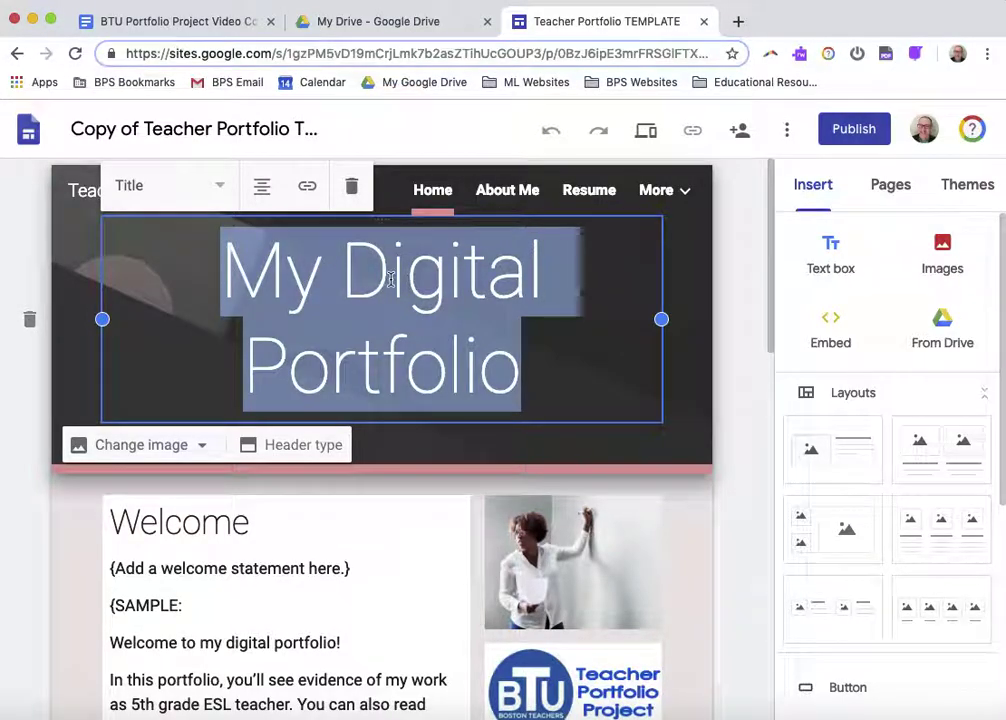
left_click(449, 287)
left_click(534, 289)
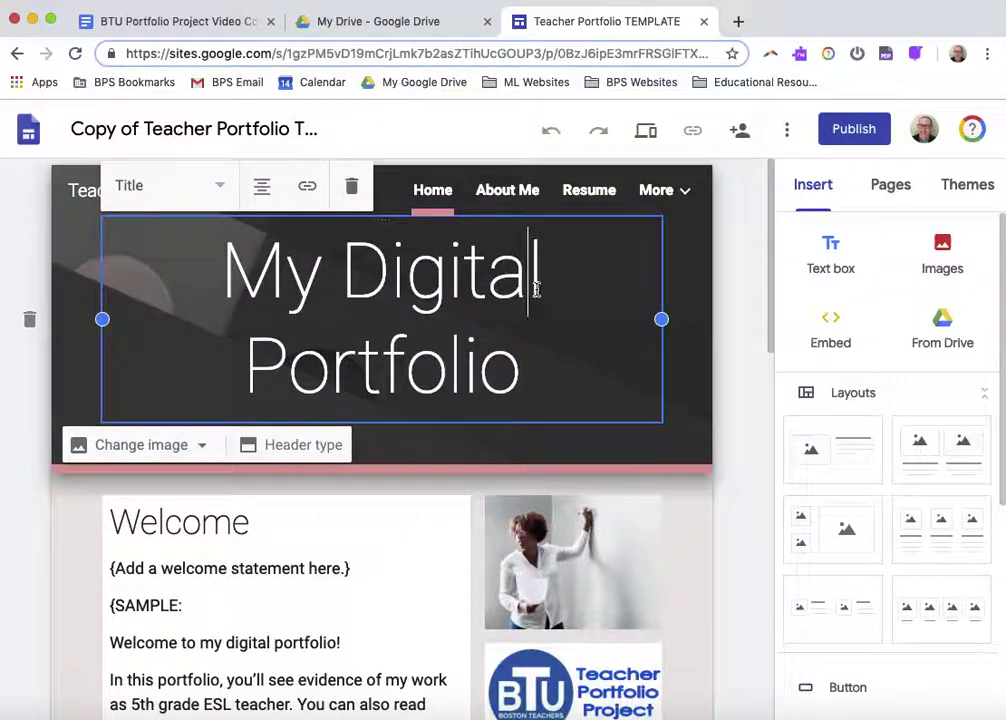
double_click(298, 285)
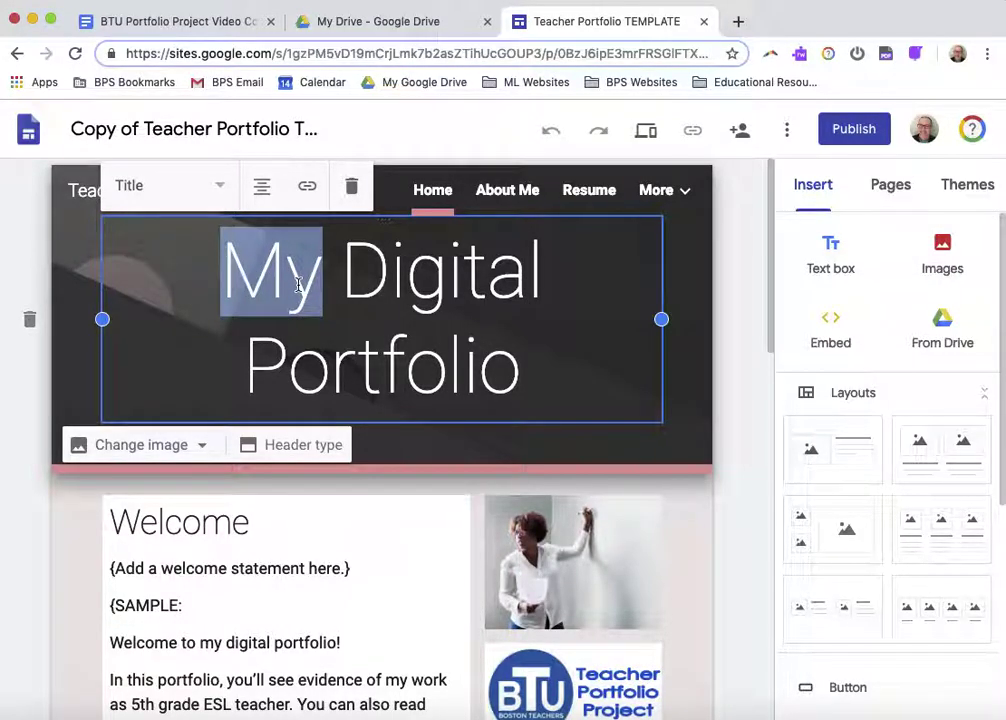
type("Mark's")
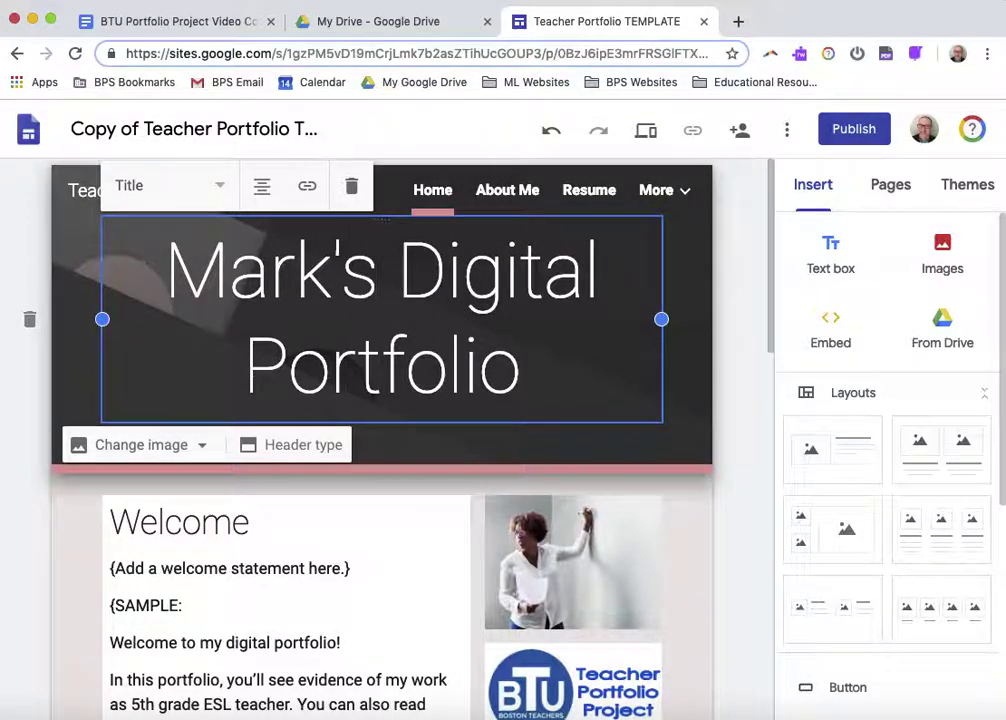
left_click(188, 359)
left_click(86, 128)
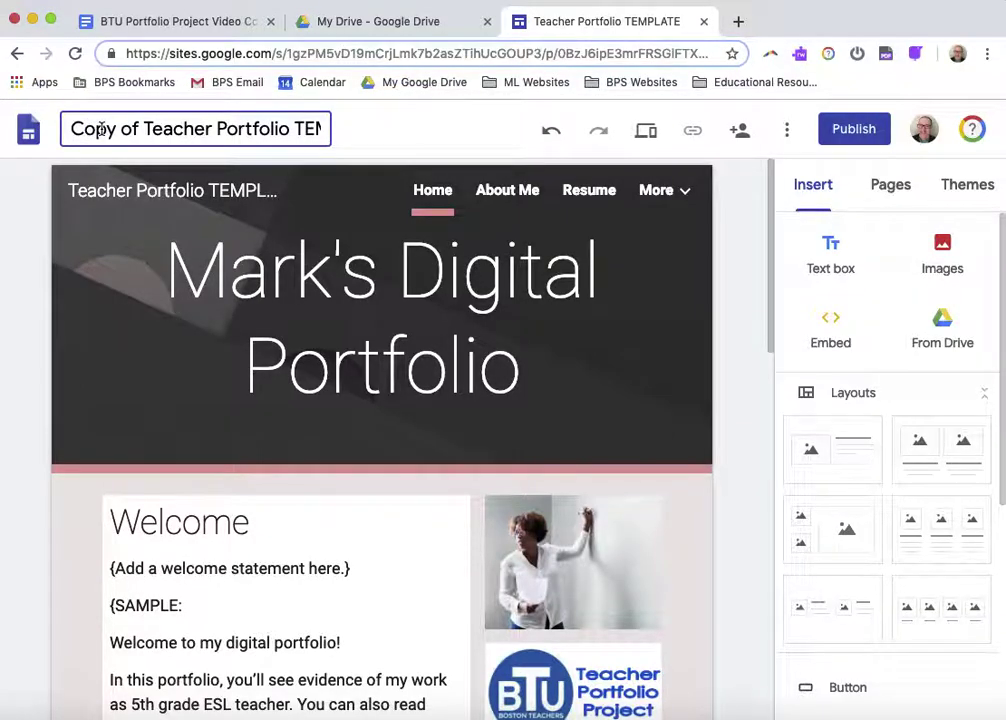
Replace 'Copy of' with the owner's full name and remove 'TEMPLATE' from the site name
left_click_drag(145, 128, 35, 125)
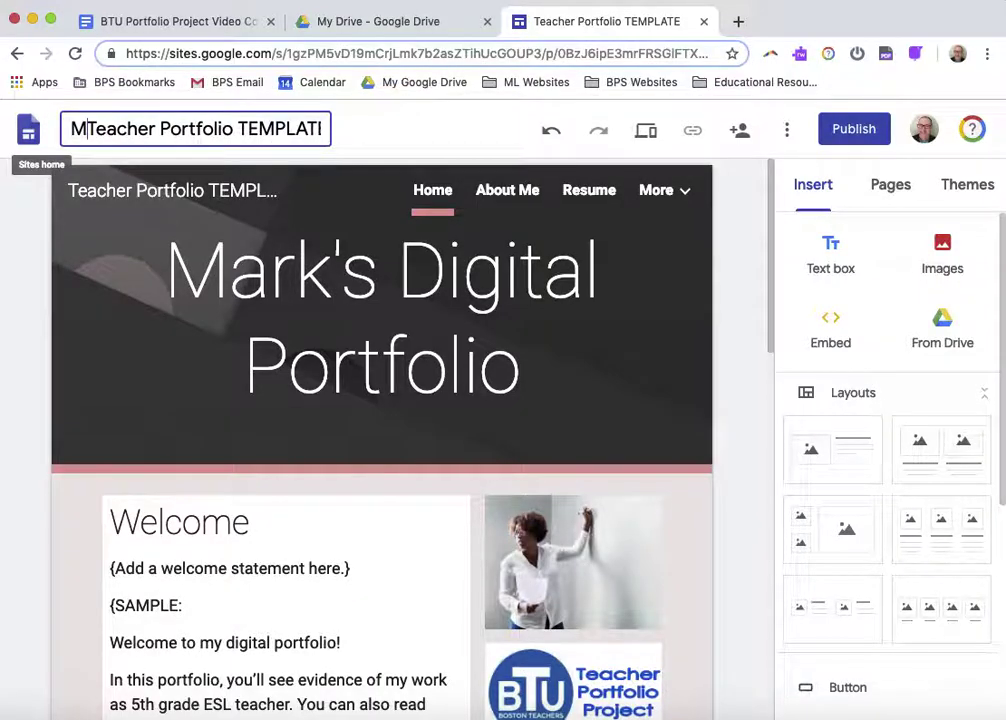
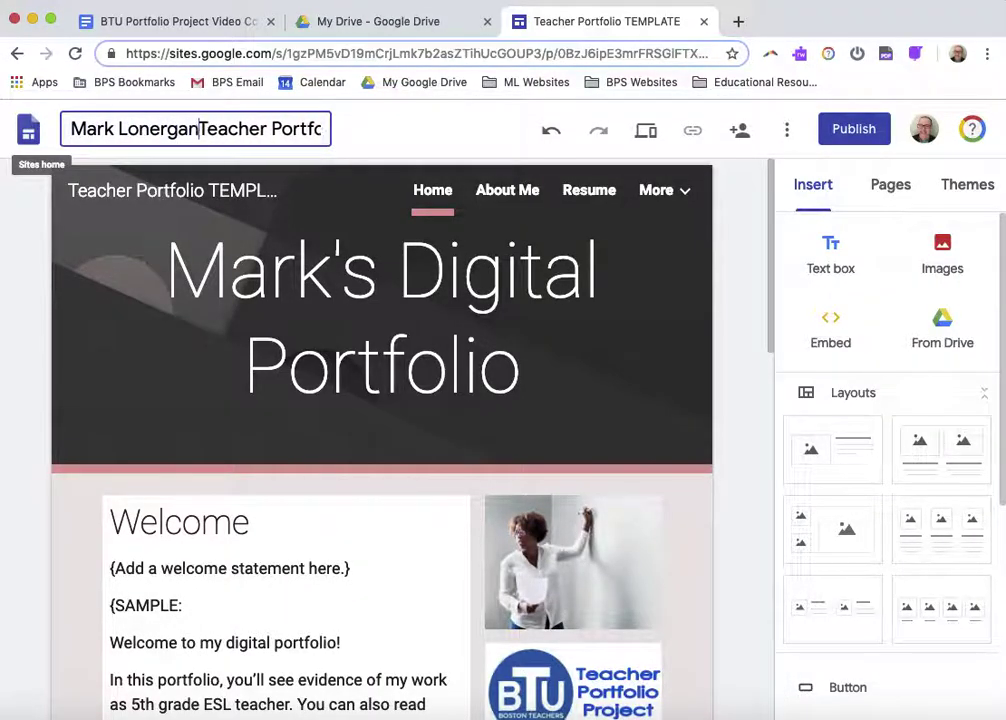
double_click(242, 128)
key("BackSpace")
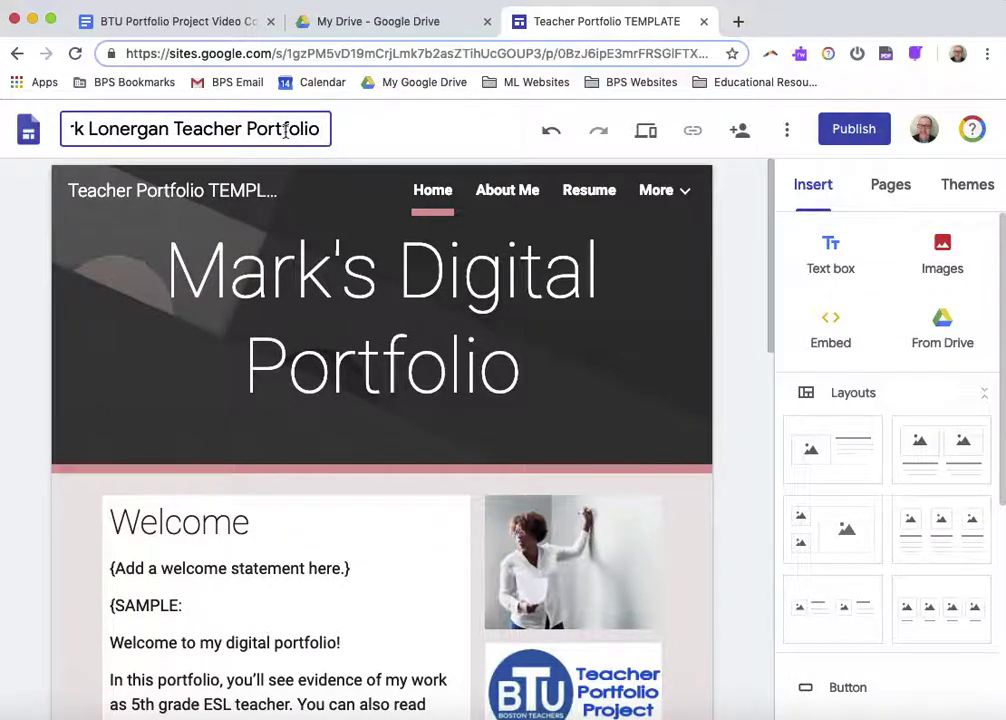
key("alt+shift+Left")
scroll(253, 137, "left", 2)
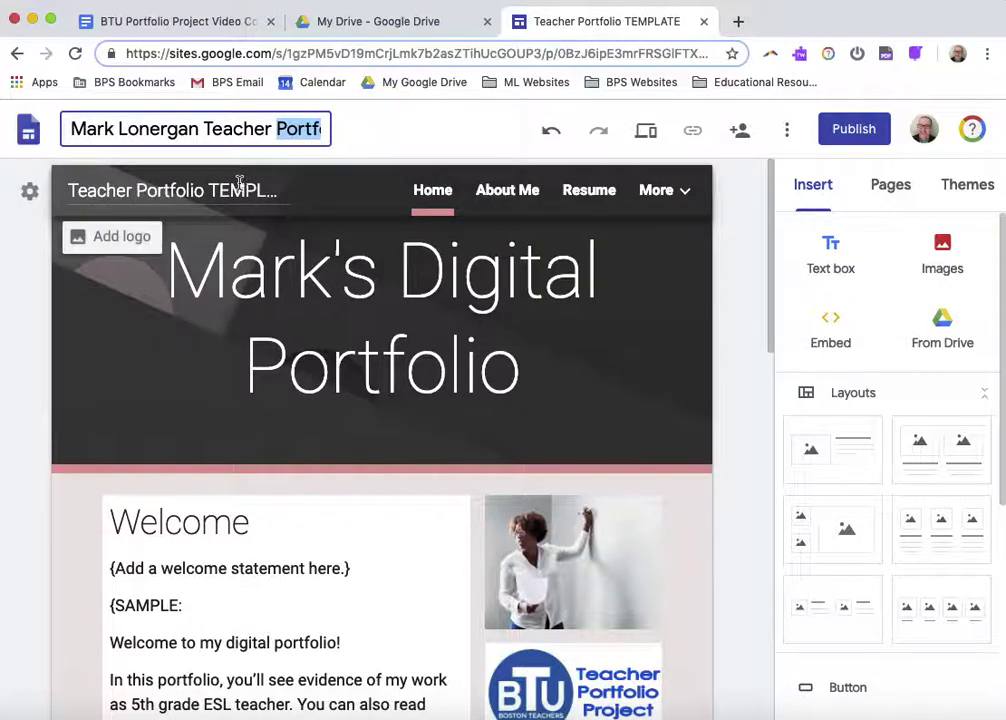
left_click(240, 182)
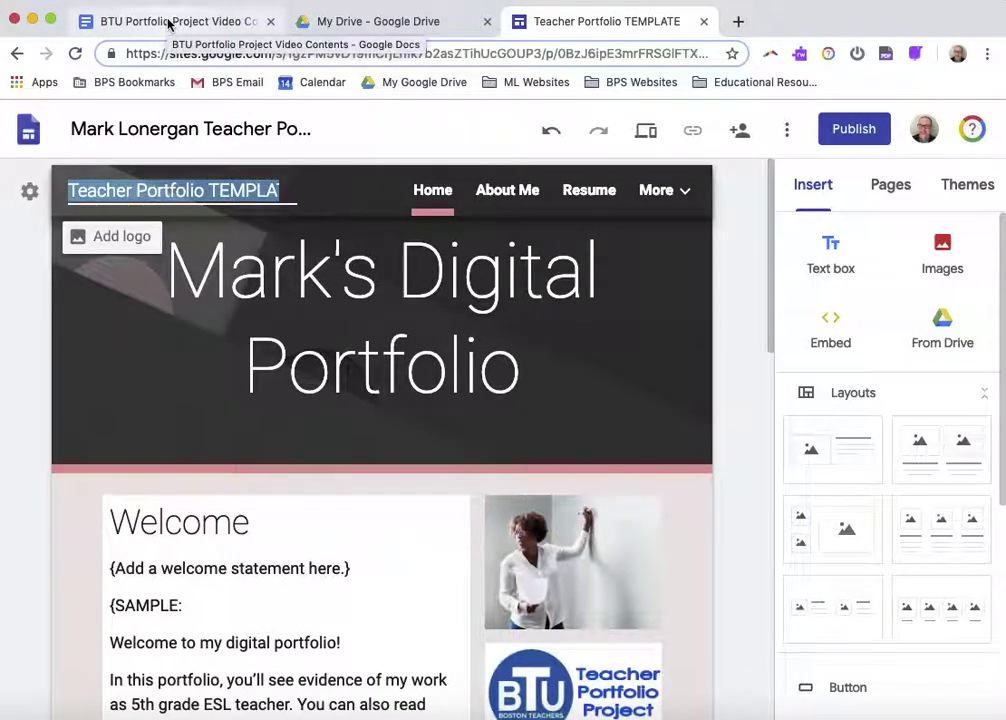
Retitle the header as the owner's surname plus 'Portfolio', then highlight the publish and get-help outline topics
type("Lonerg")
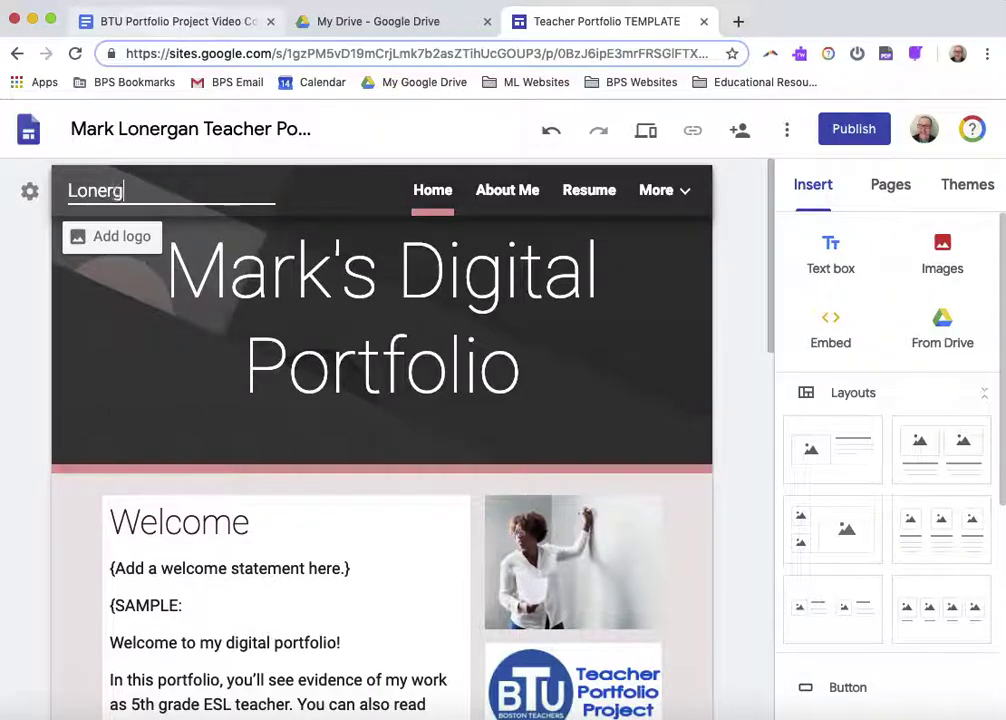
type("an Portfolio")
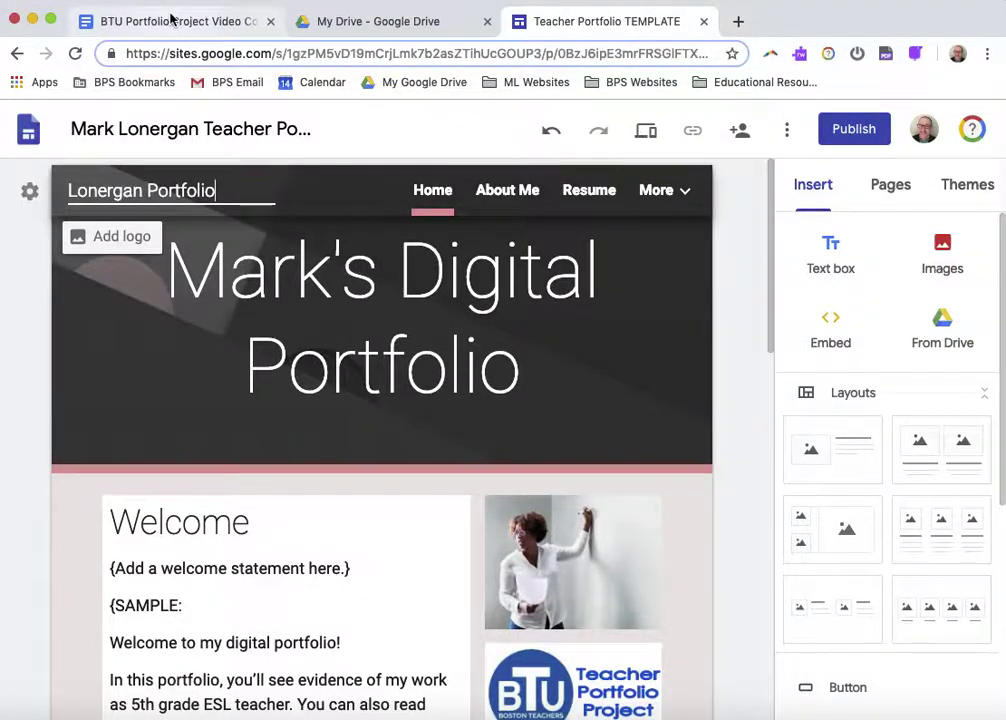
left_click(172, 20)
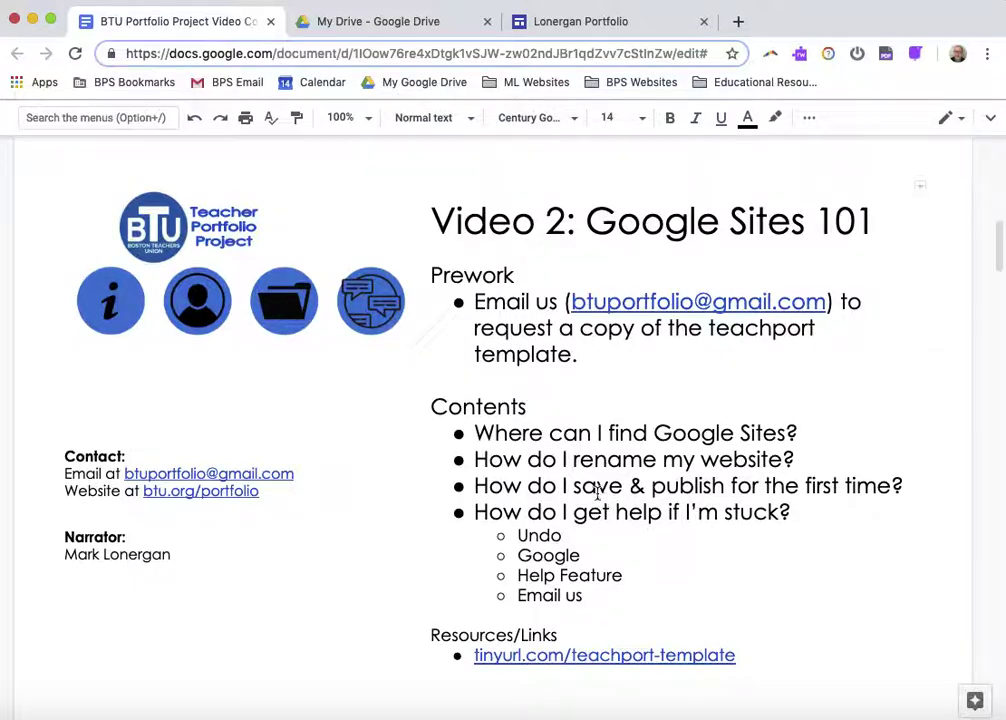
triple_click(592, 488)
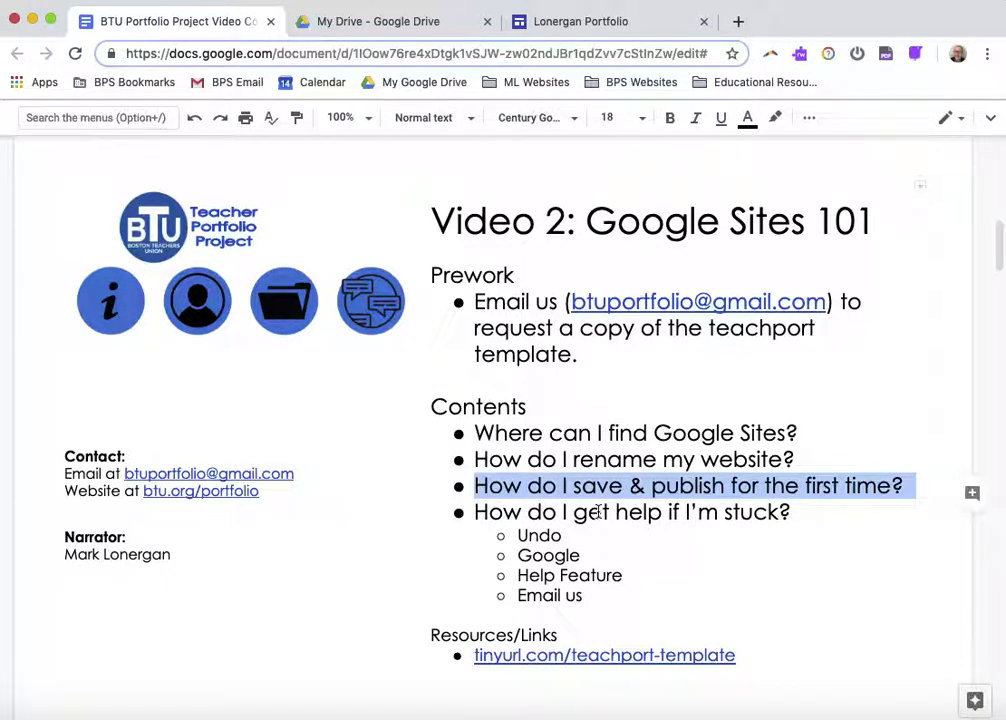
triple_click(596, 512)
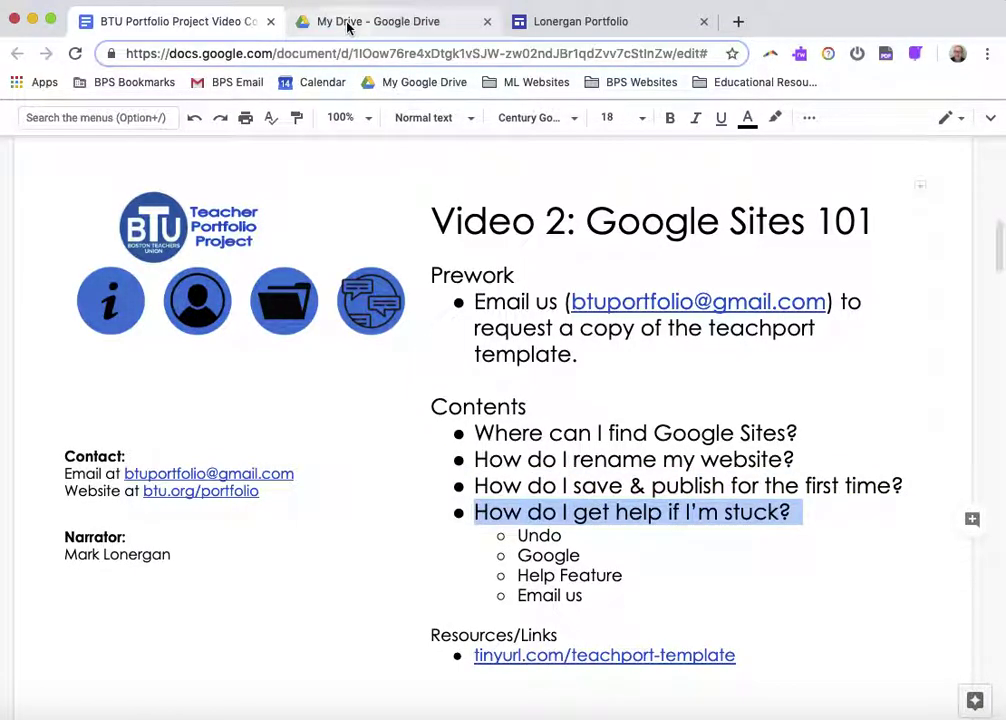
Publish the portfolio site, keeping the suggested surname-based web address
left_click(567, 13)
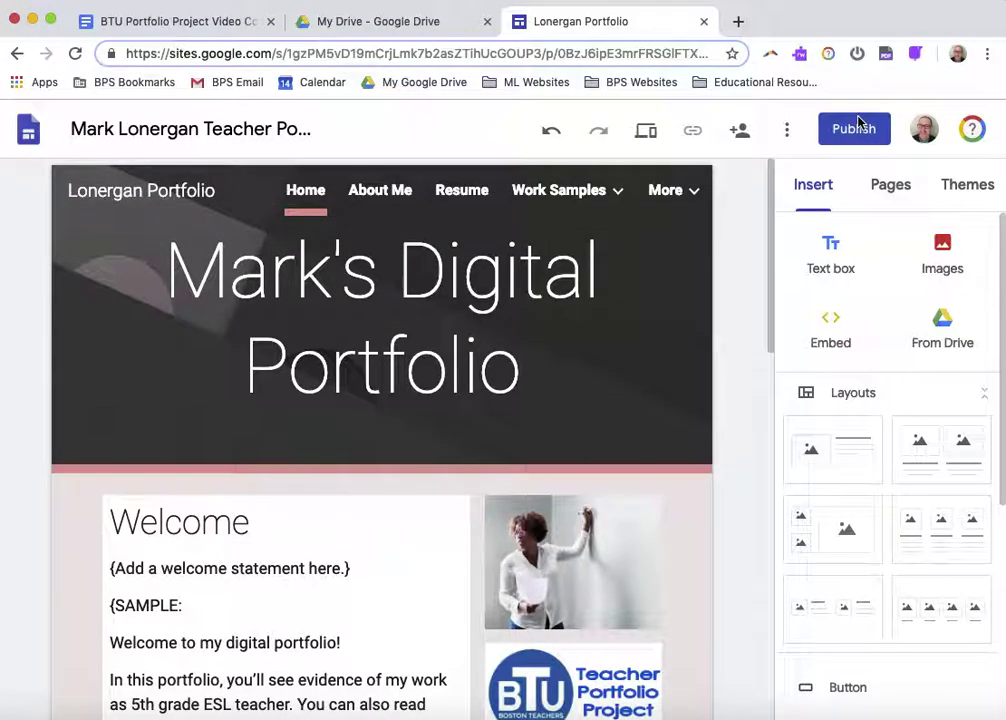
left_click(855, 126)
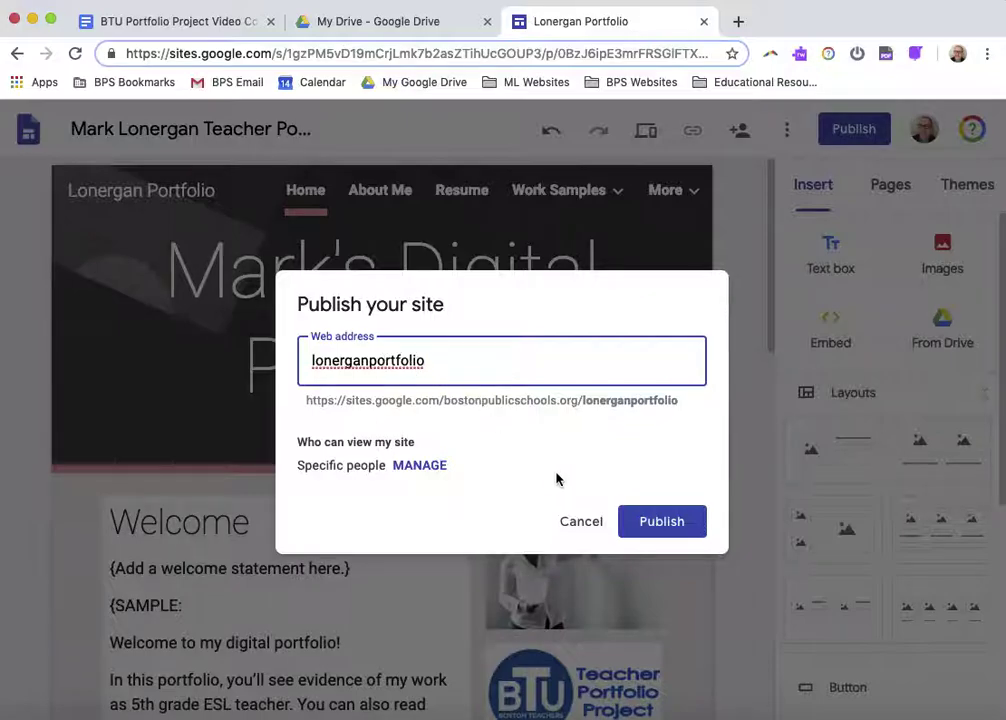
left_click(634, 521)
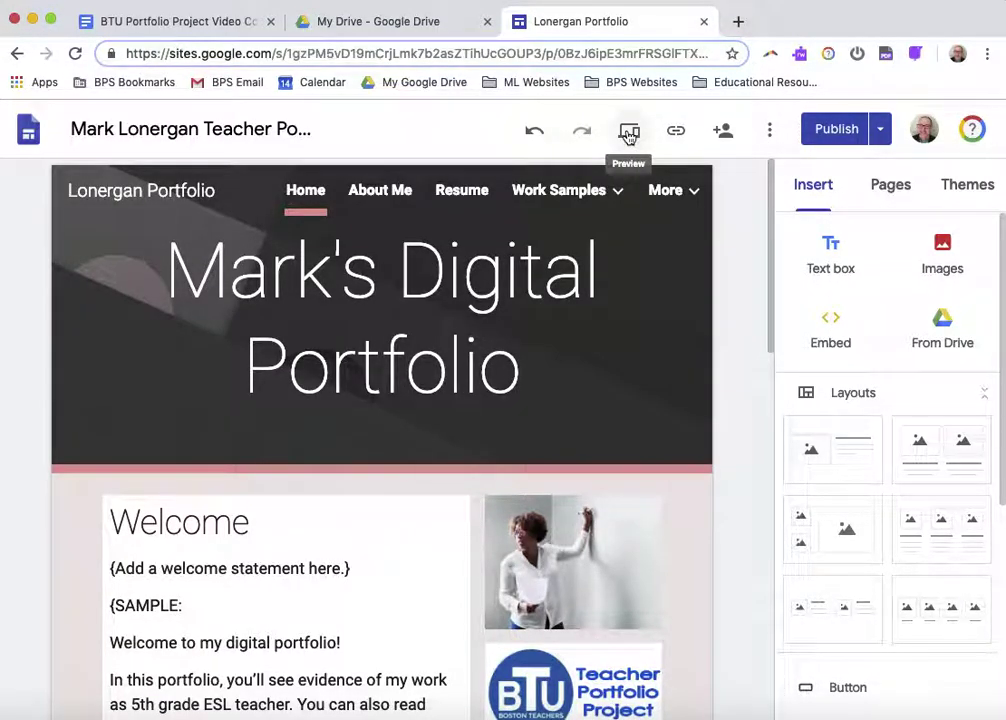
Preview the site, then view it at tablet and phone widths
left_click(629, 134)
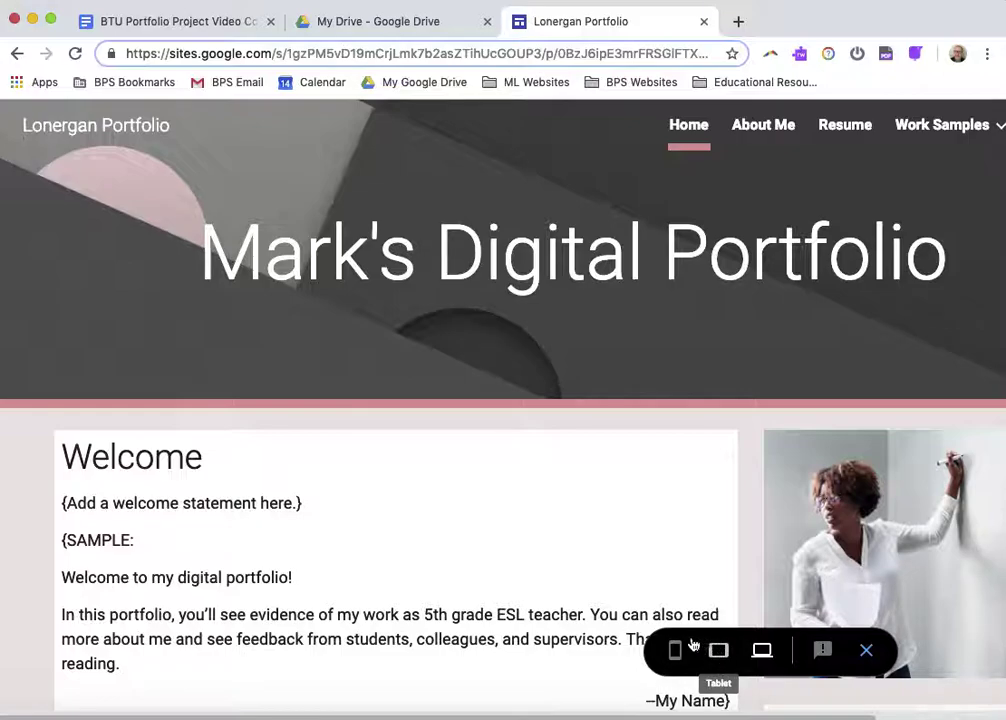
left_click(728, 663)
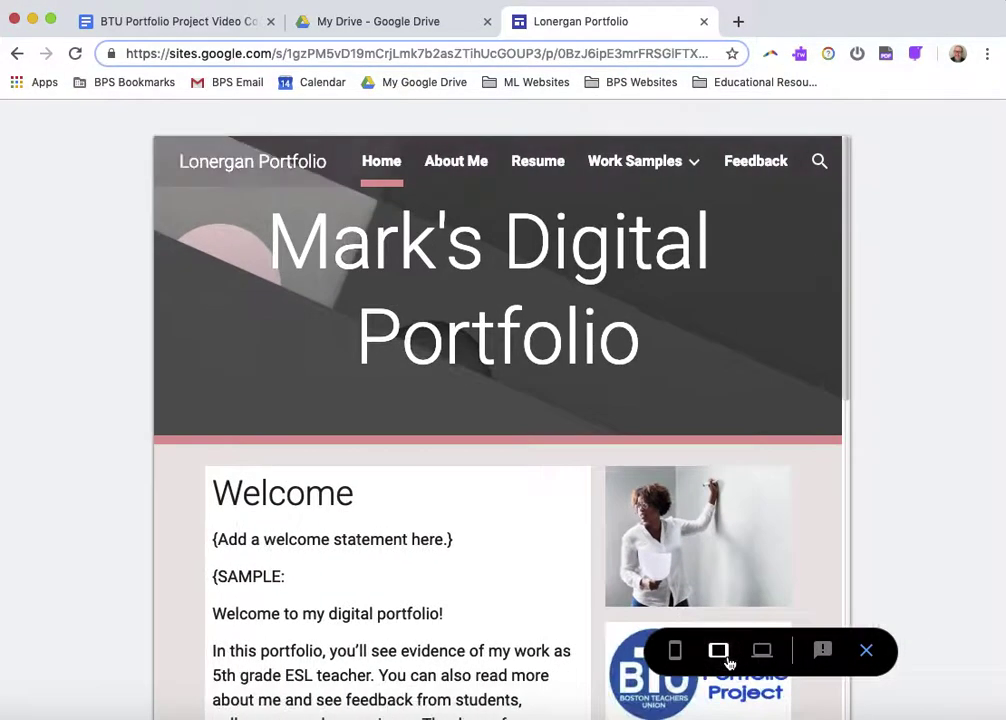
left_click(676, 653)
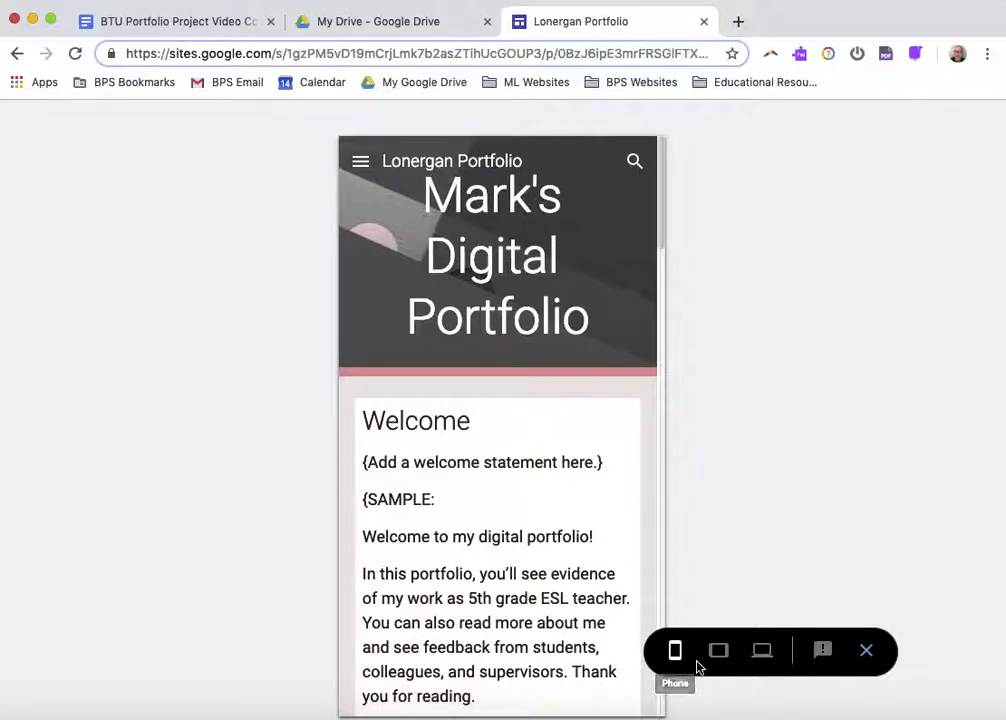
Exit preview, select the header title box and undo the last page change
left_click(867, 653)
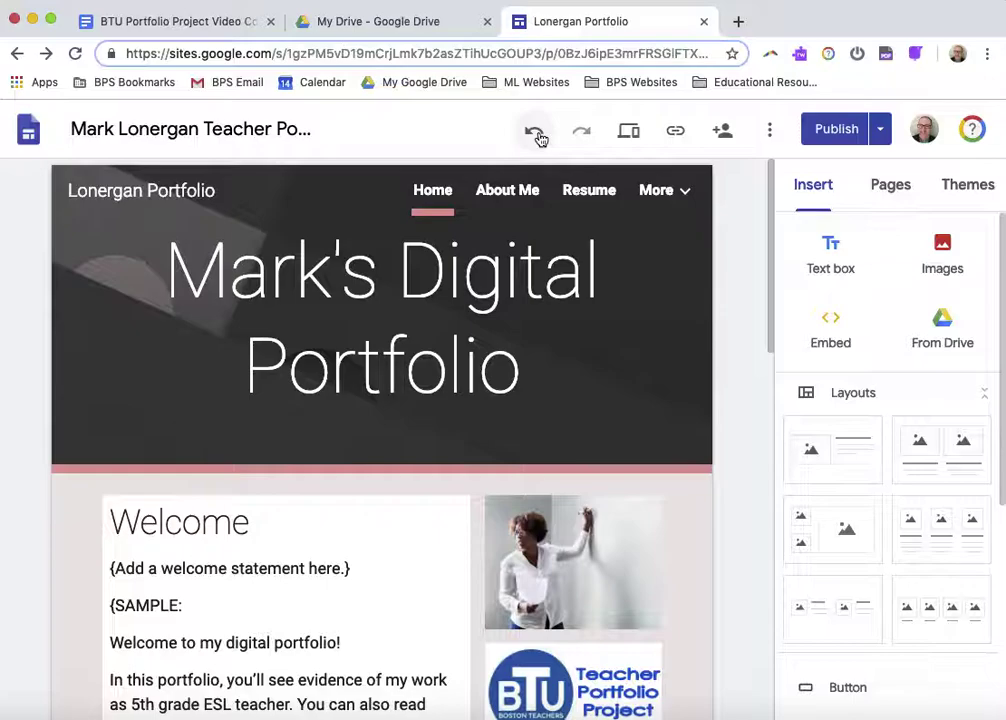
left_click(570, 343)
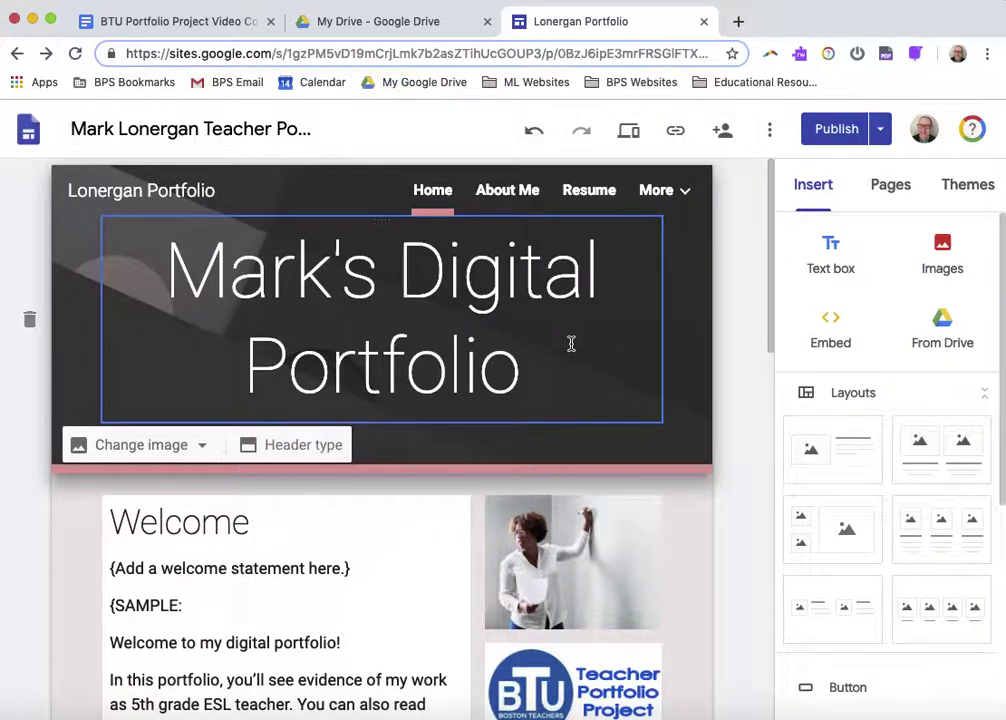
left_click(534, 119)
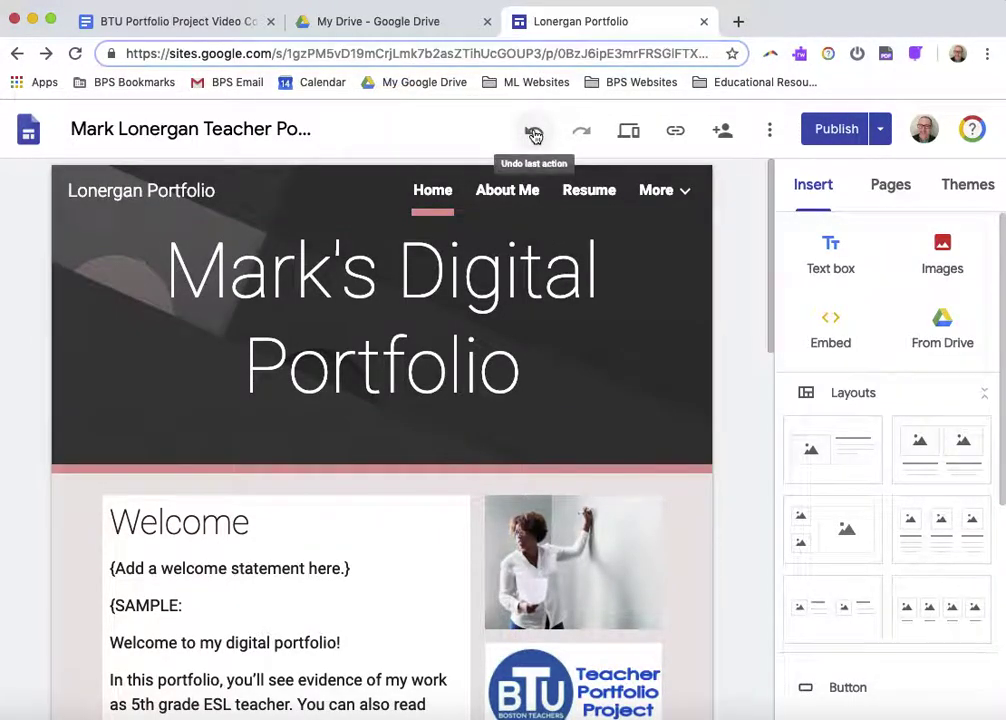
left_click(737, 21)
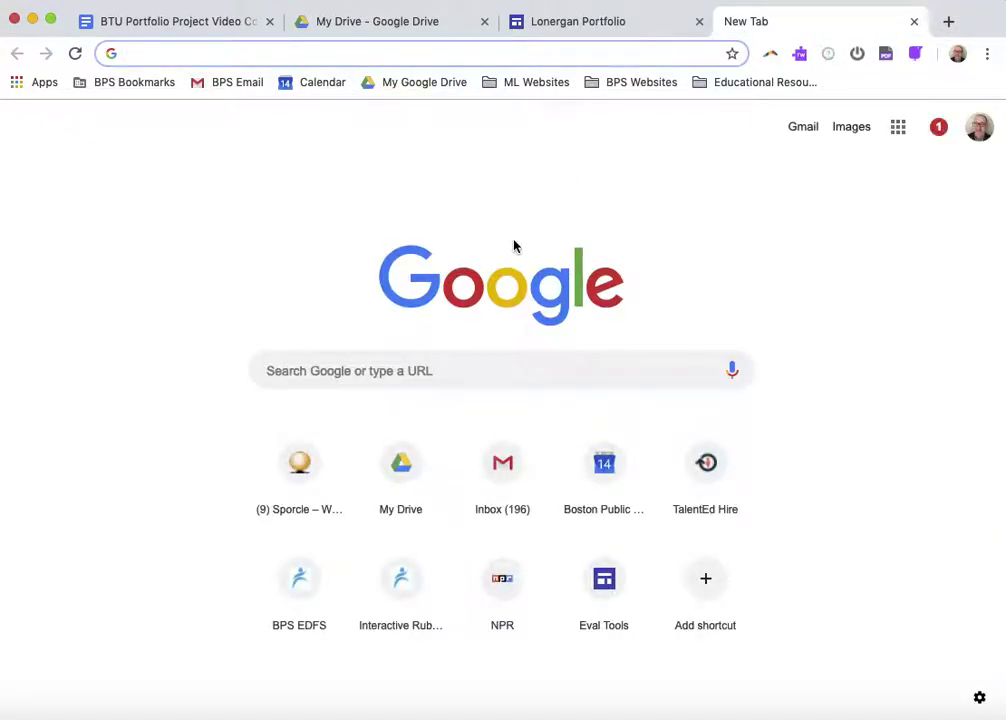
Search Google for 'how do i crop a picture in google sites?'
type("how")
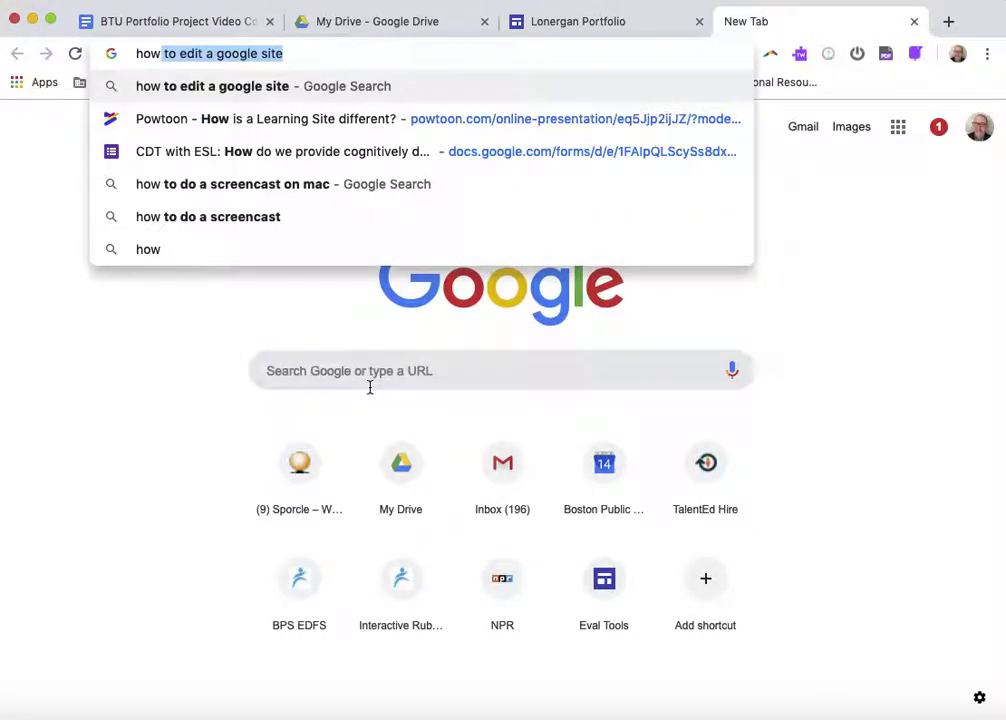
type(" do i")
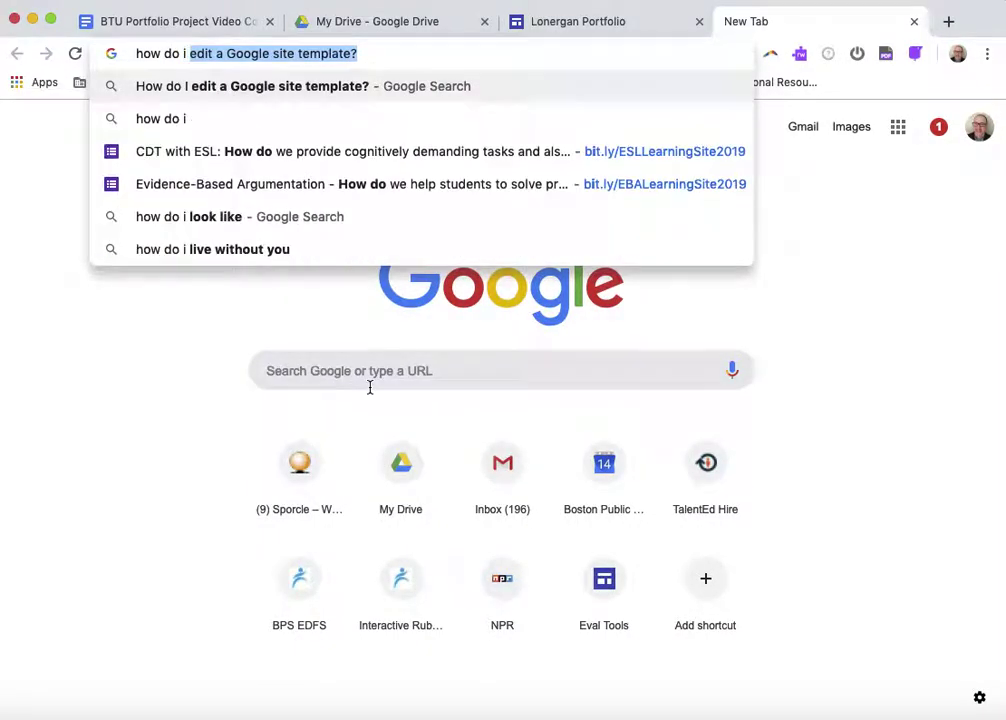
type(" d")
key("BackSpace")
type("c")
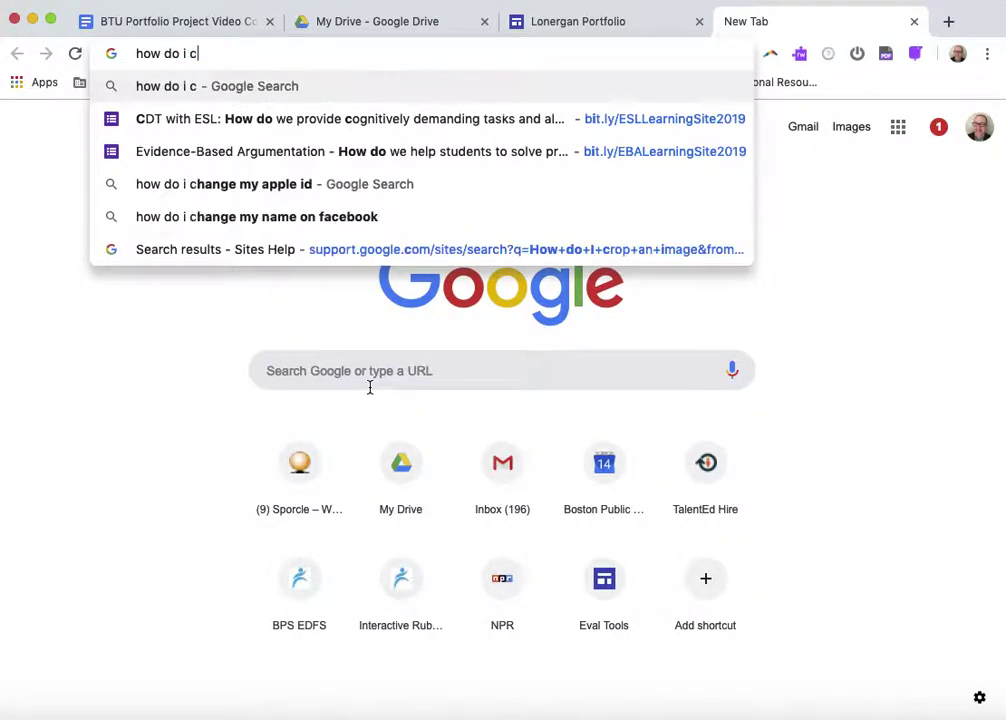
type("rop a p")
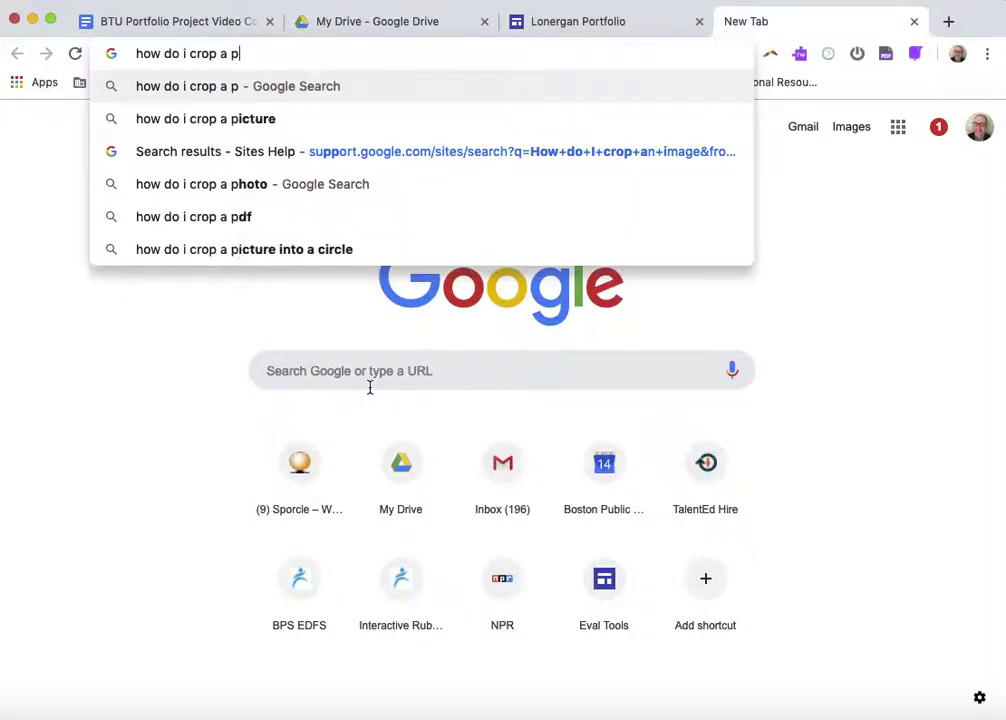
type("icture in ")
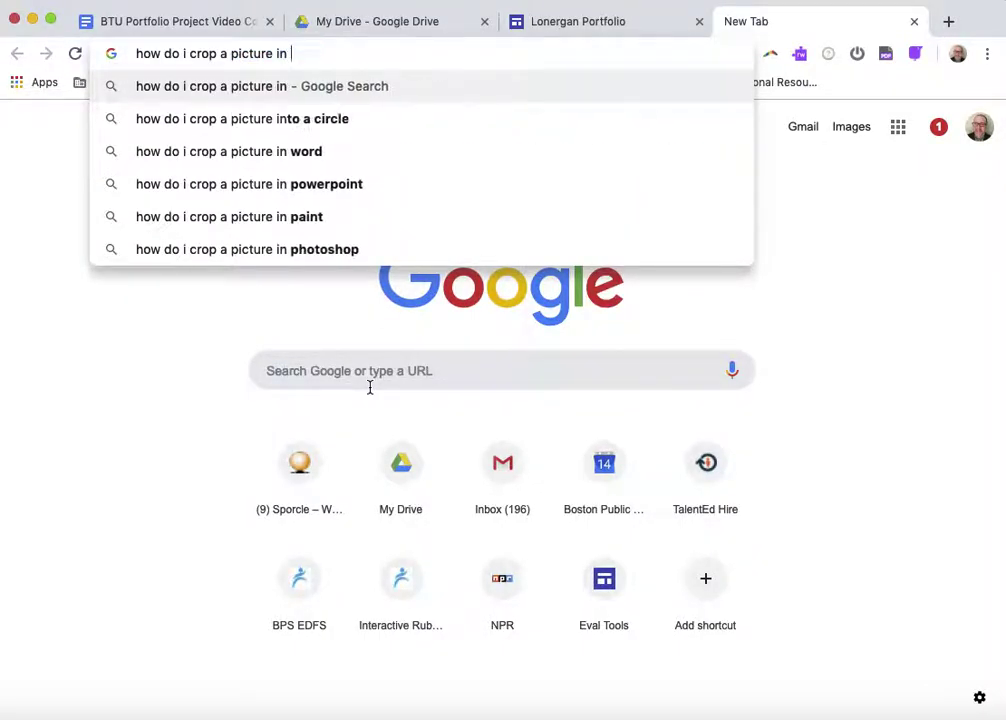
type("google sites?")
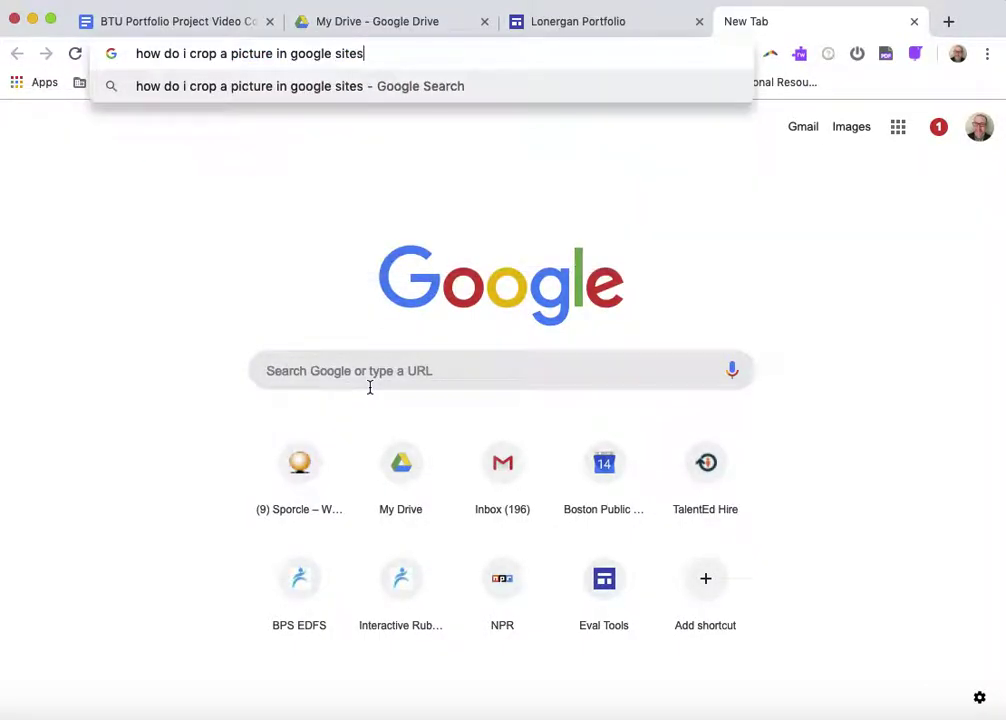
key("Return")
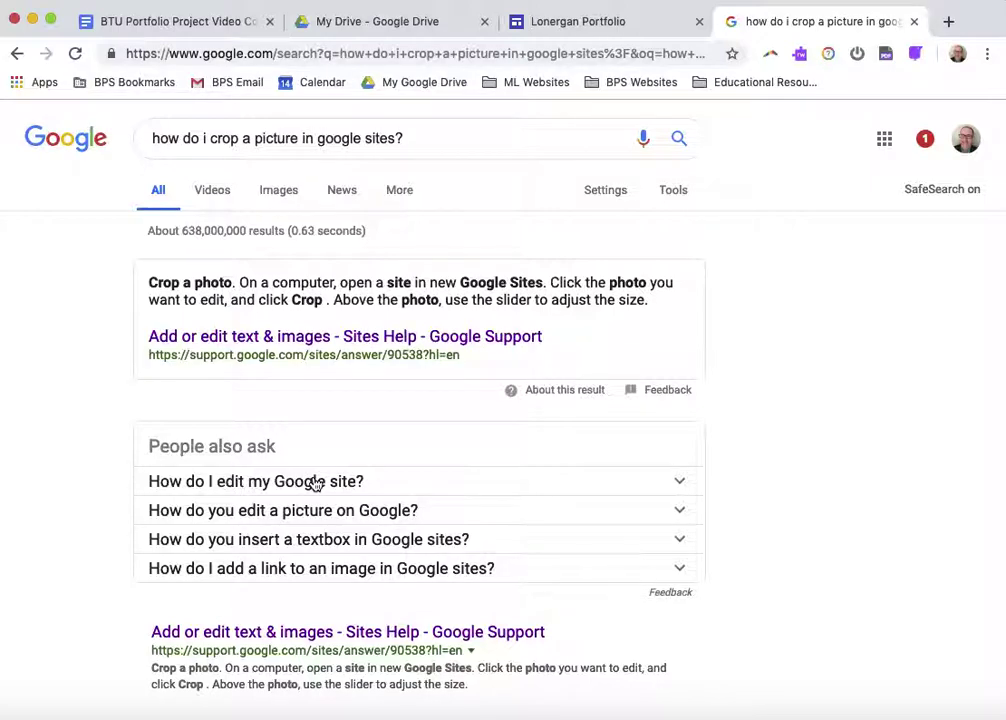
Return to the Lonergan Portfolio editor and bring up the More options list containing Help
left_click(617, 27)
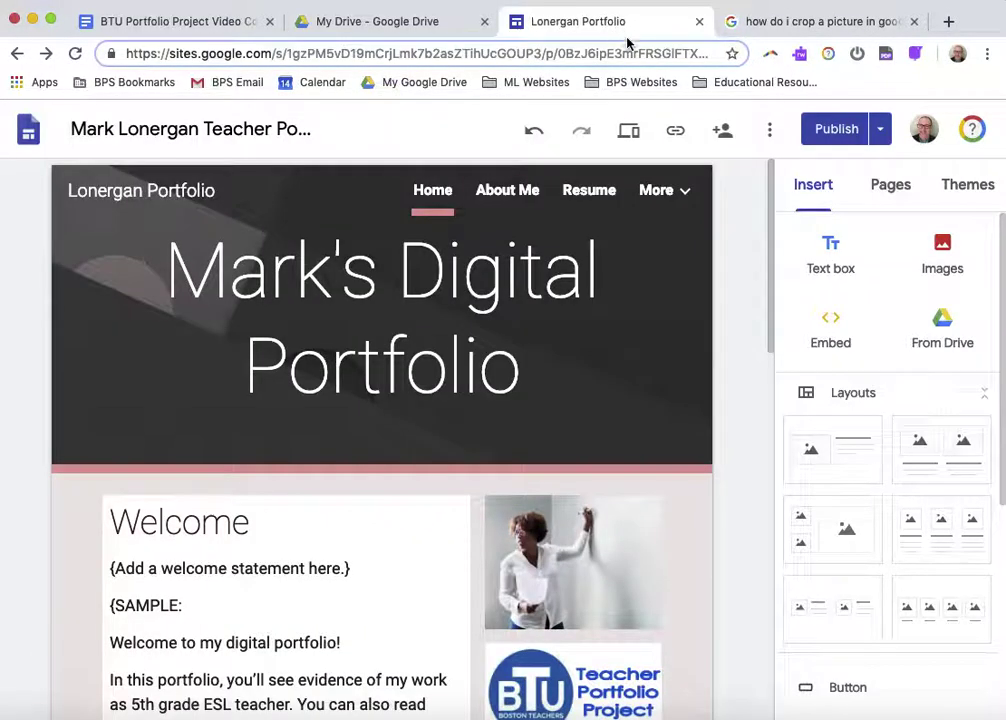
left_click(768, 130)
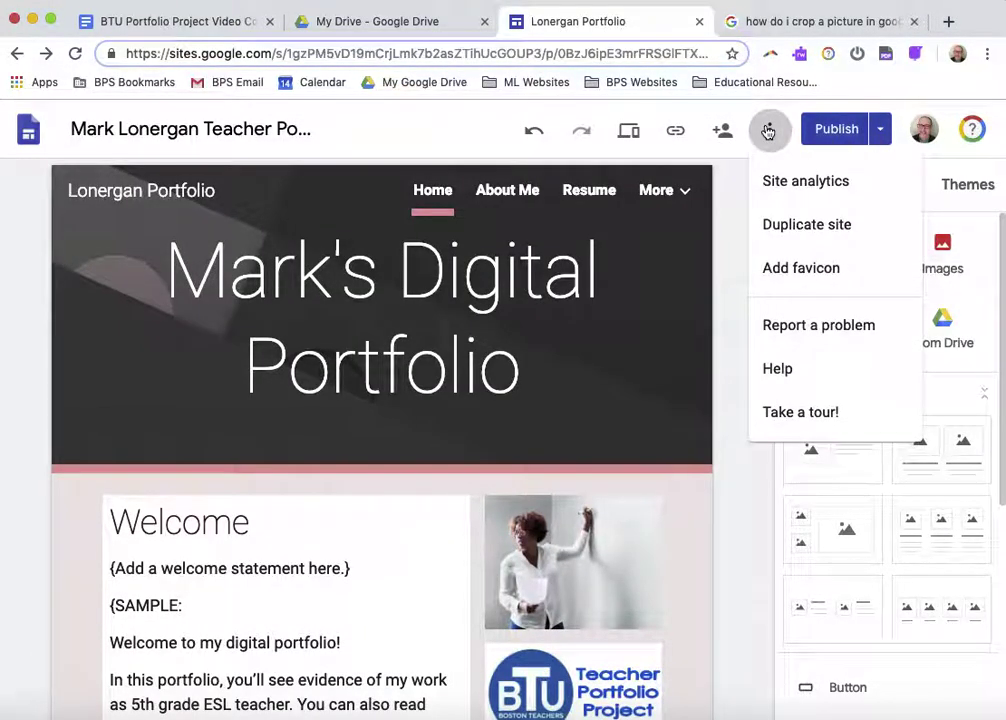
left_click(768, 130)
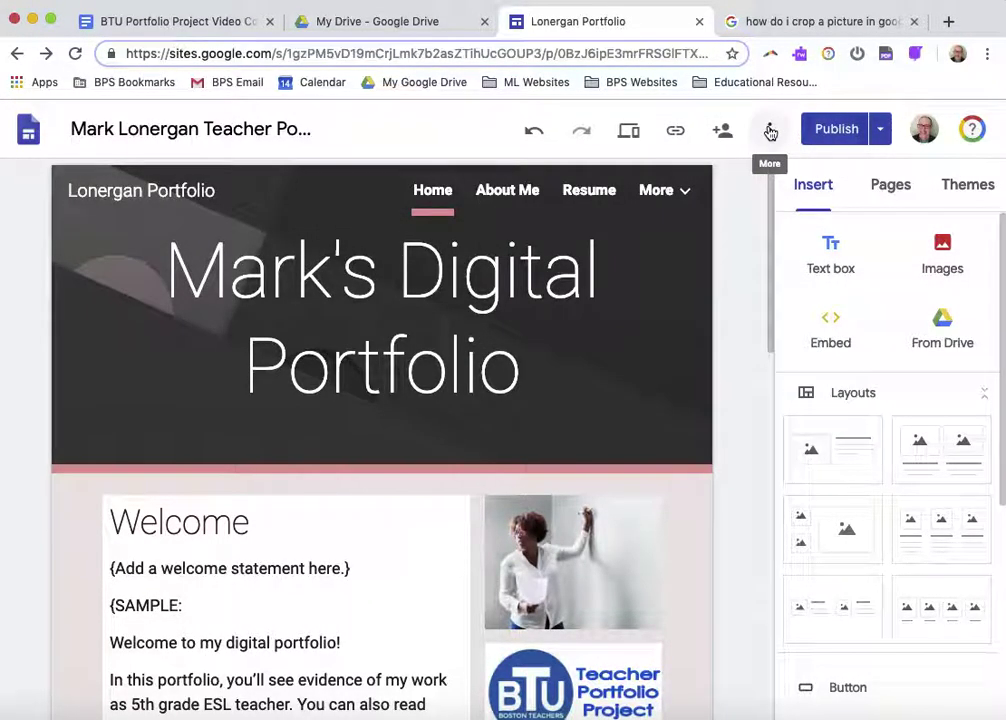
left_click(770, 131)
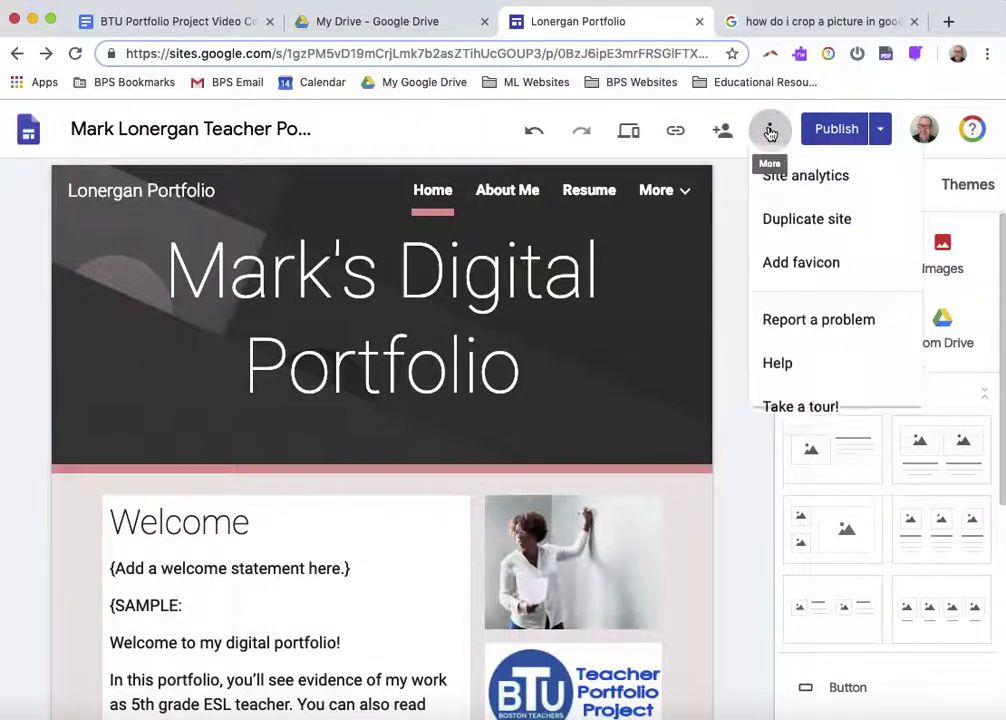
Open Google Sites Help in a new tab, then return to the video outline document
left_click(780, 369)
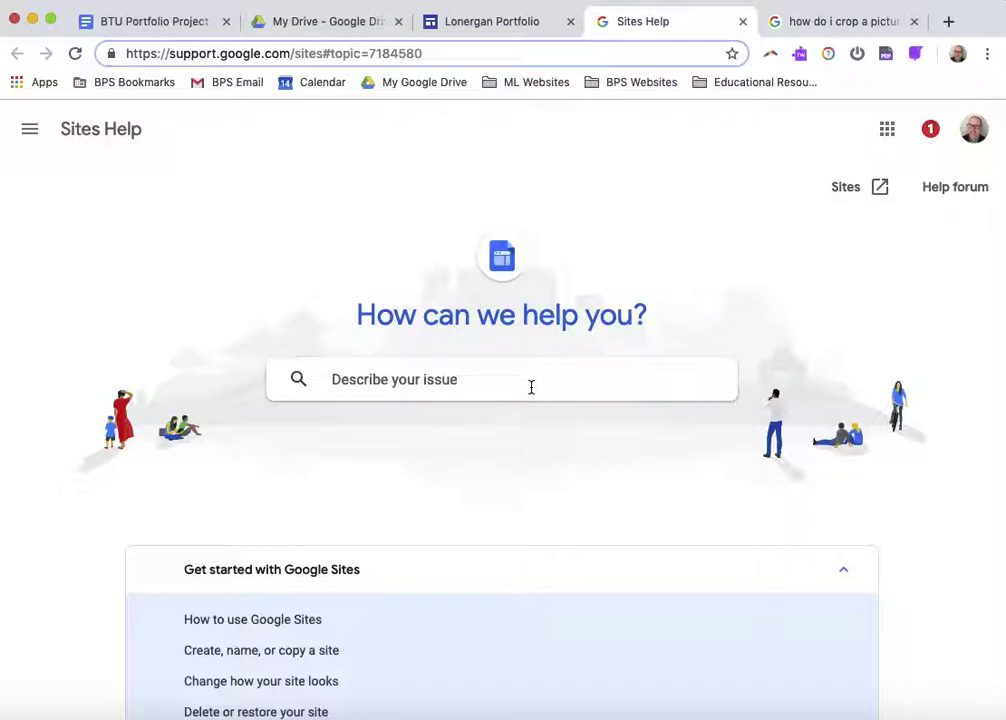
left_click(188, 22)
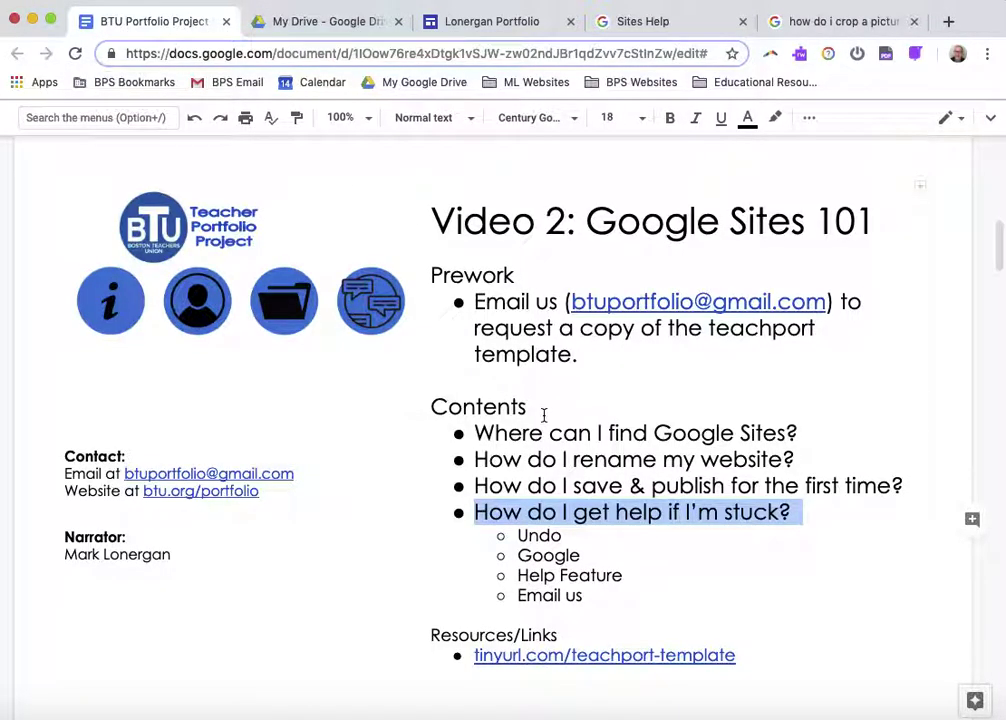